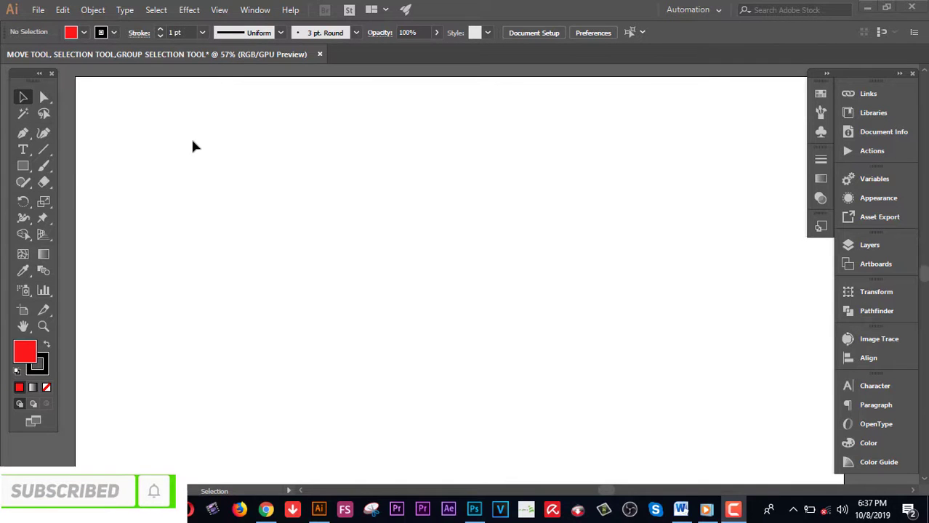
left_click(474, 509)
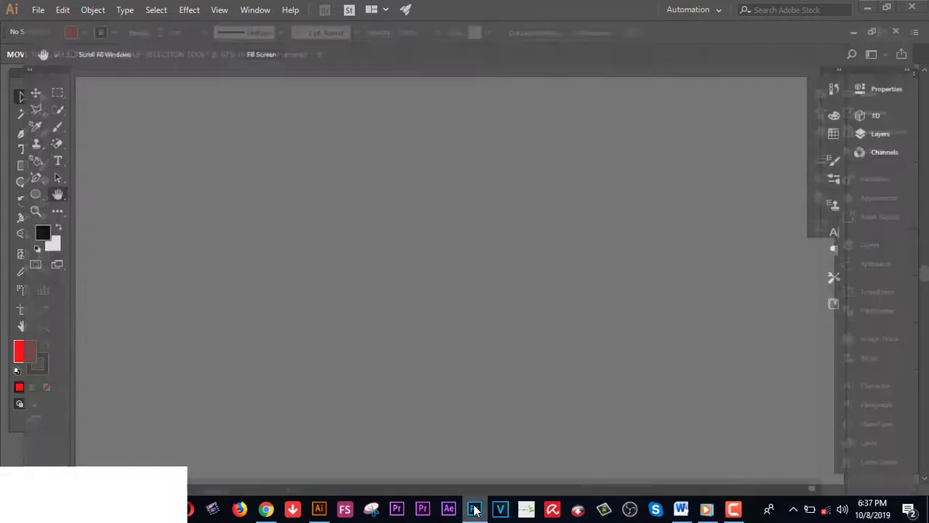
left_click(867, 7)
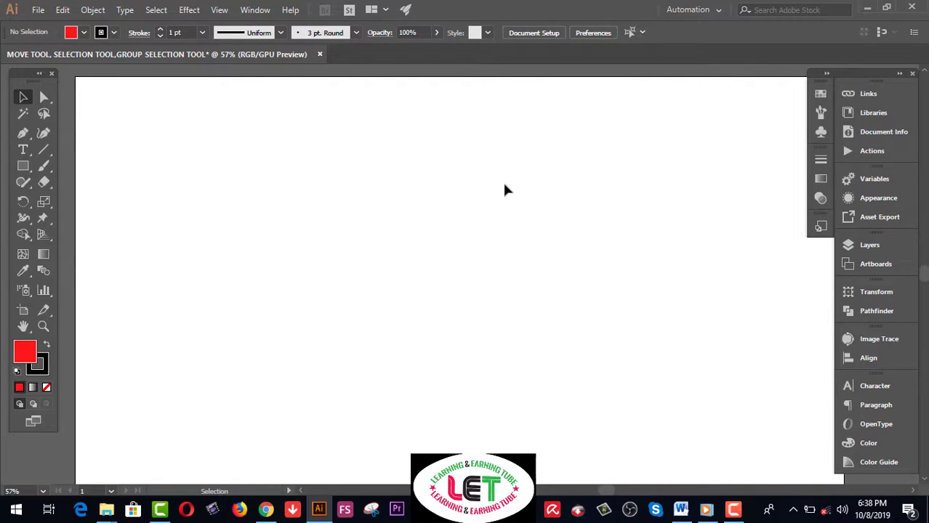
Step: Add the point text "LEARNING & EARNING TUBE" near the upper-left part of the artboard
left_click(24, 150)
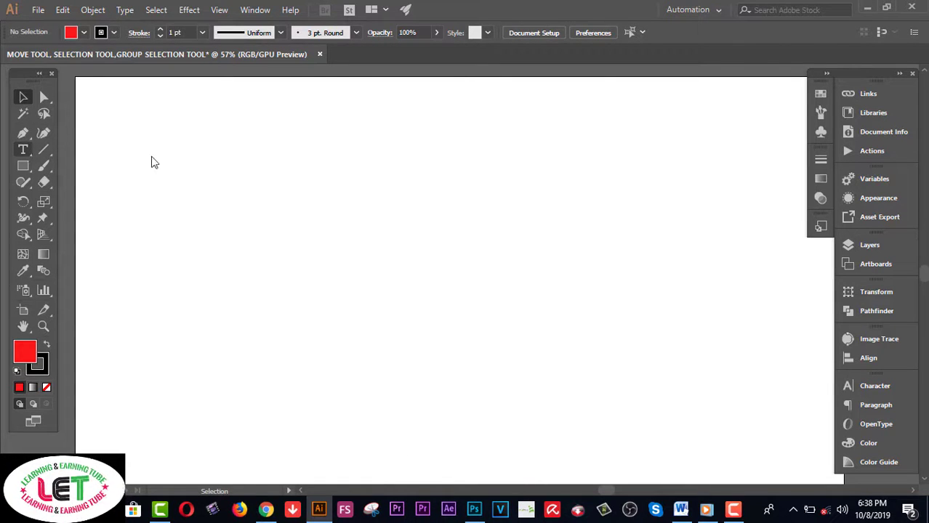
left_click(226, 163)
type("LEARNING & EARNING TUBE")
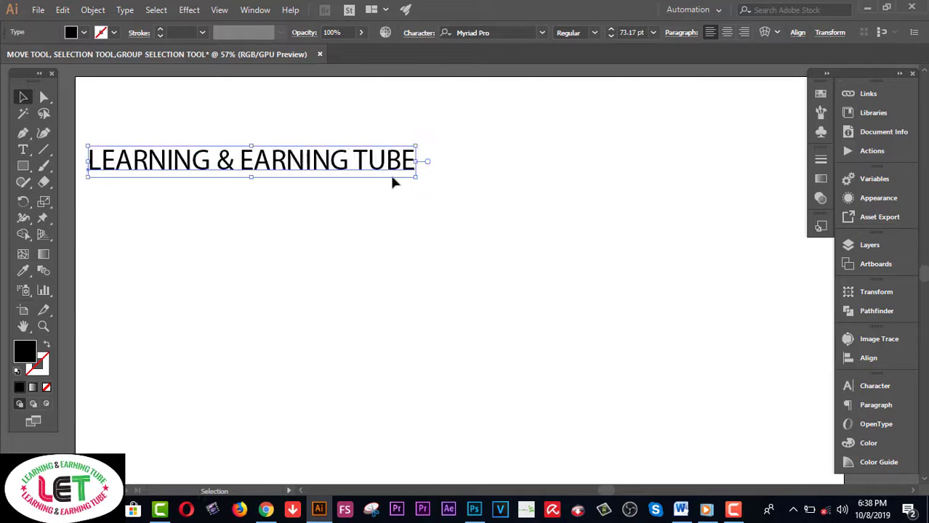
Step: Reposition the text line with the Selection tool and duplicate it into a stack of four lines
left_click_drag(399, 172, 474, 184)
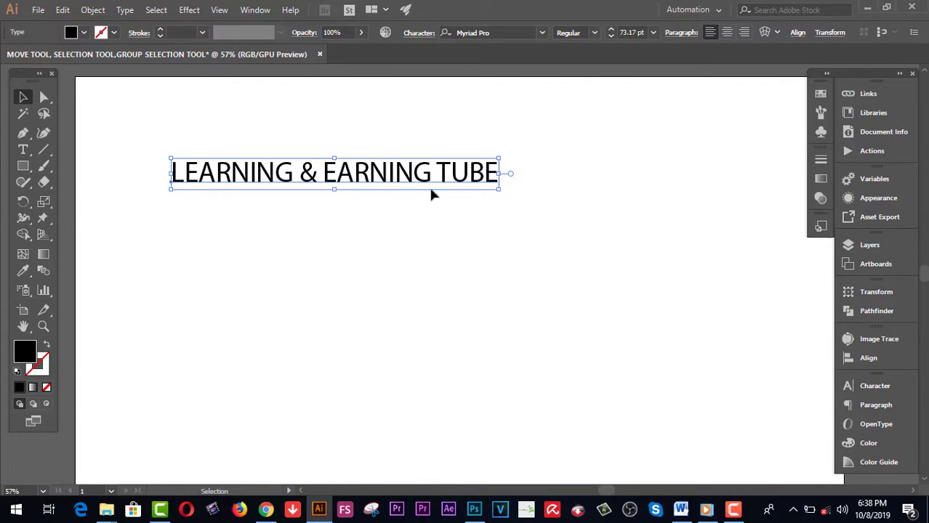
left_click_drag(409, 186, 405, 222)
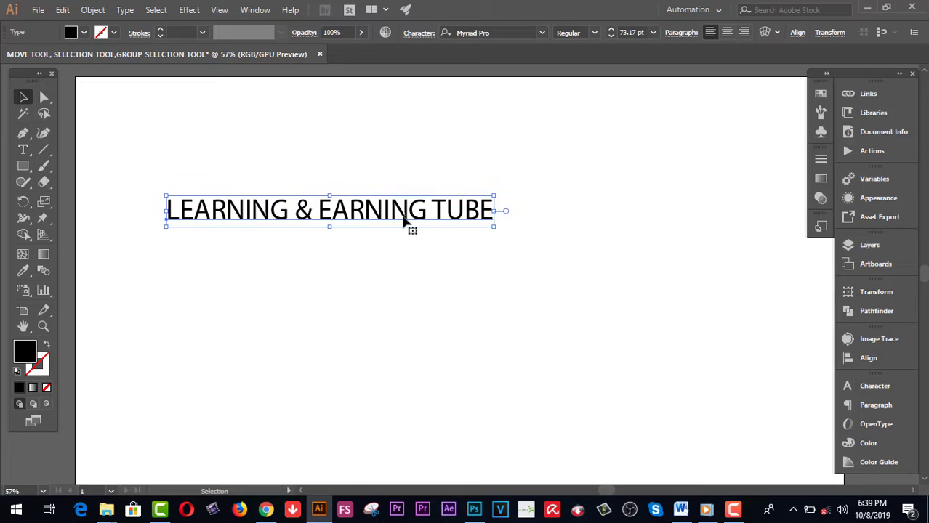
left_click_drag(404, 223, 412, 299)
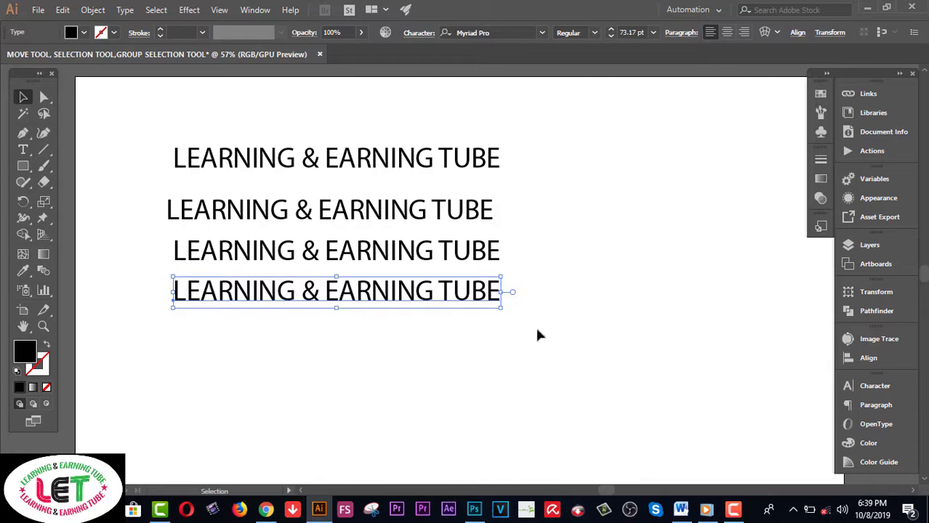
Step: Select all four text lines together, move them down the artboard and bring them back up
left_click_drag(470, 301, 161, 140)
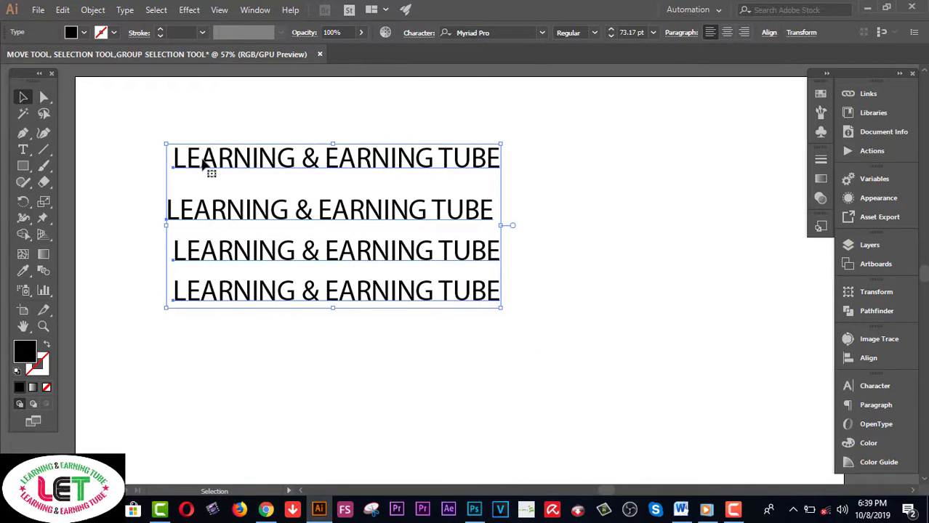
left_click_drag(206, 165, 230, 334)
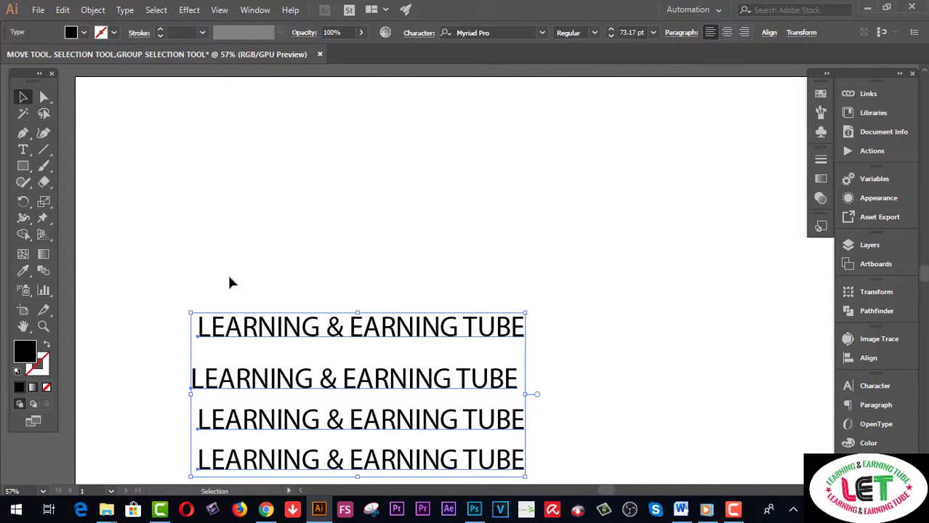
left_click_drag(269, 311, 252, 150)
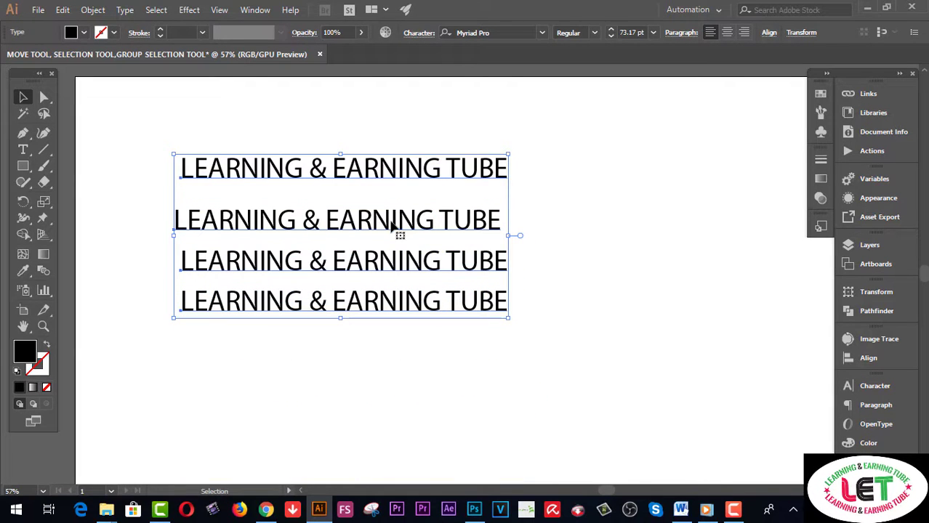
Step: Switch to Photoshop, add the text "LEARNING & EARNING TUBE" and scale it to 141.56%
left_click(474, 509)
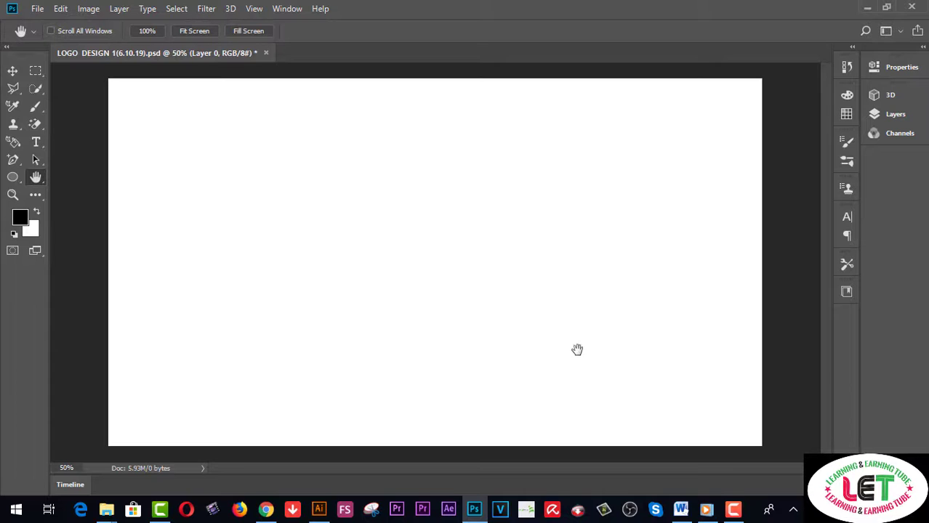
key("F7")
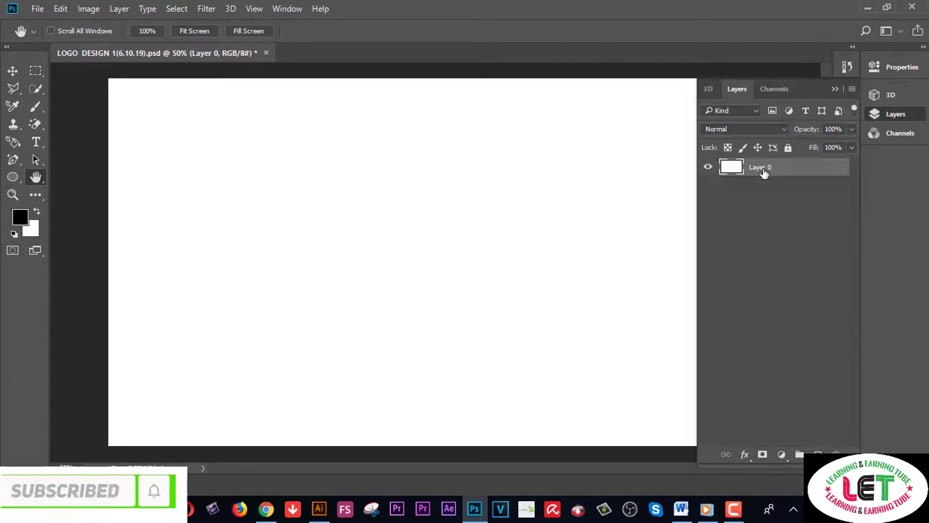
left_click(36, 143)
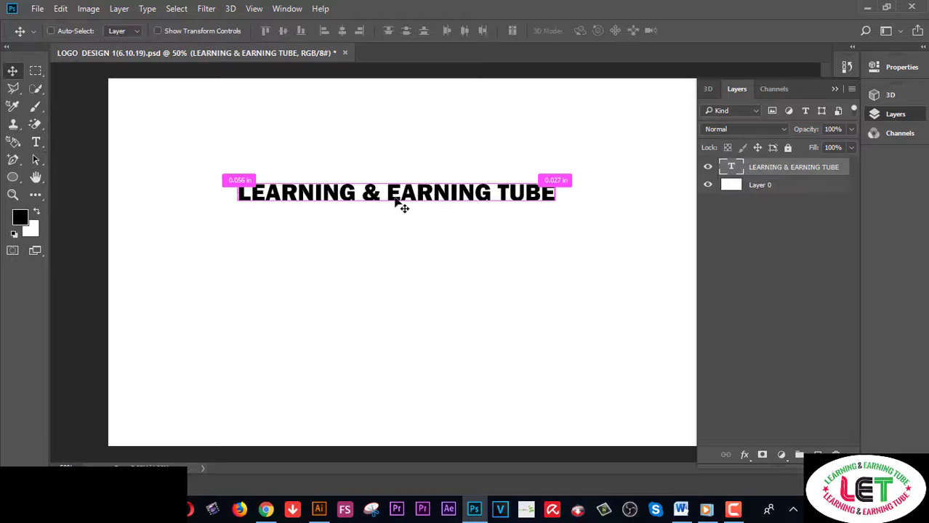
key("ctrl+t")
left_click_drag(555, 211, 616, 238)
left_click(18, 73)
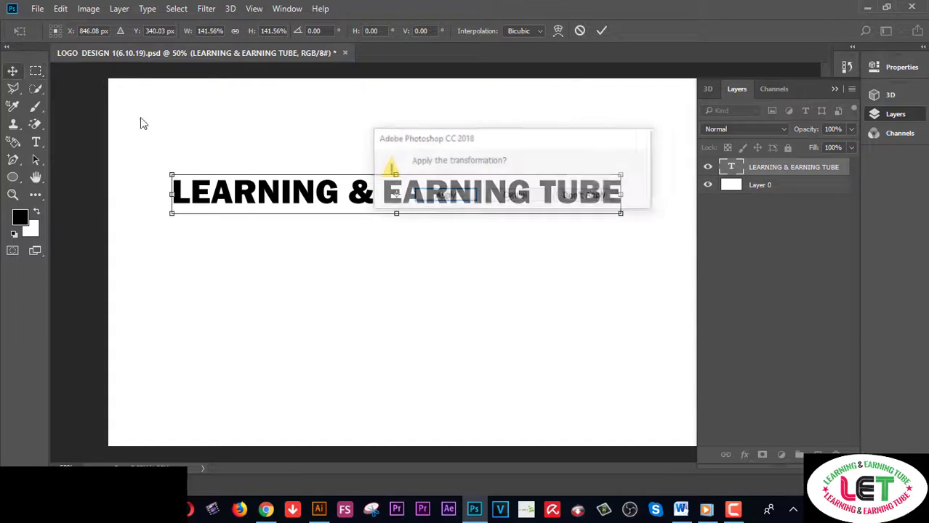
left_click(415, 196)
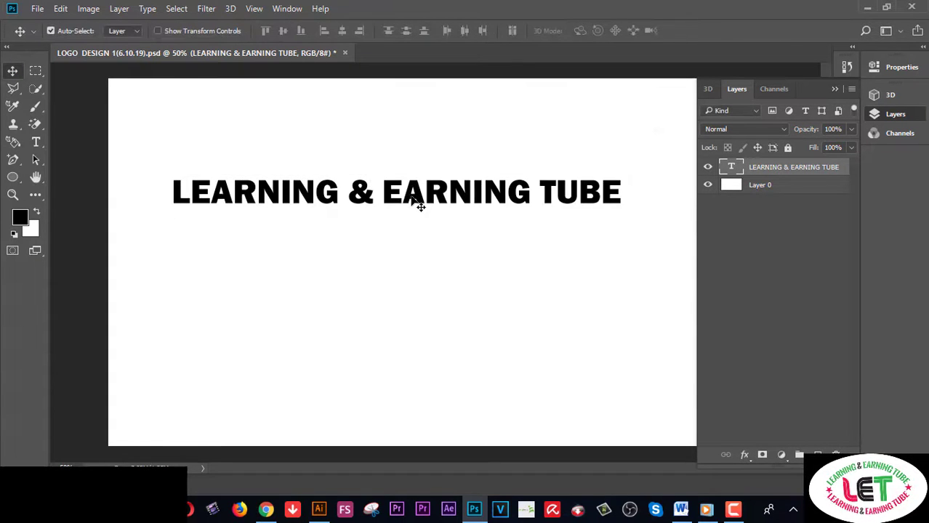
Step: Duplicate the text three times into a stack below the original and shift the topmost line slightly right
left_click_drag(418, 206, 417, 311)
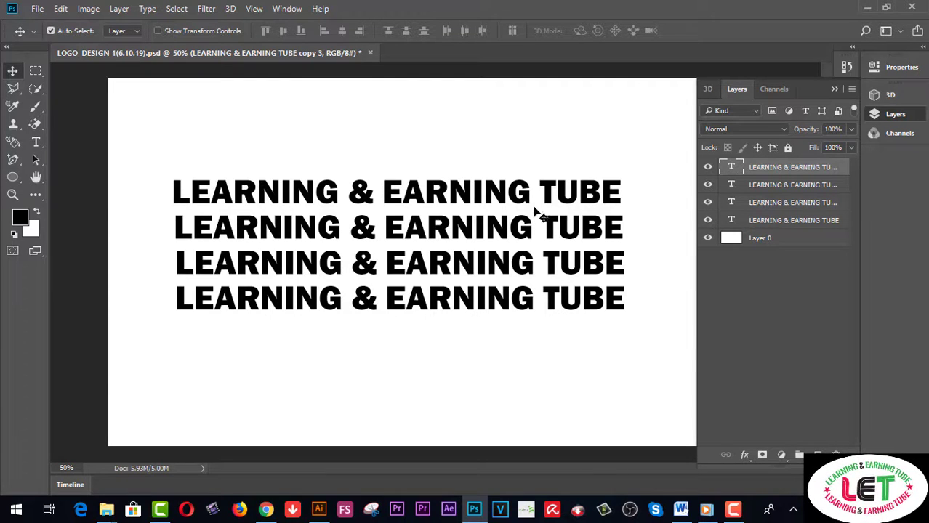
mouse_move(549, 197)
left_mouse_down()
mouse_move(550, 183)
mouse_move(553, 207)
left_mouse_up()
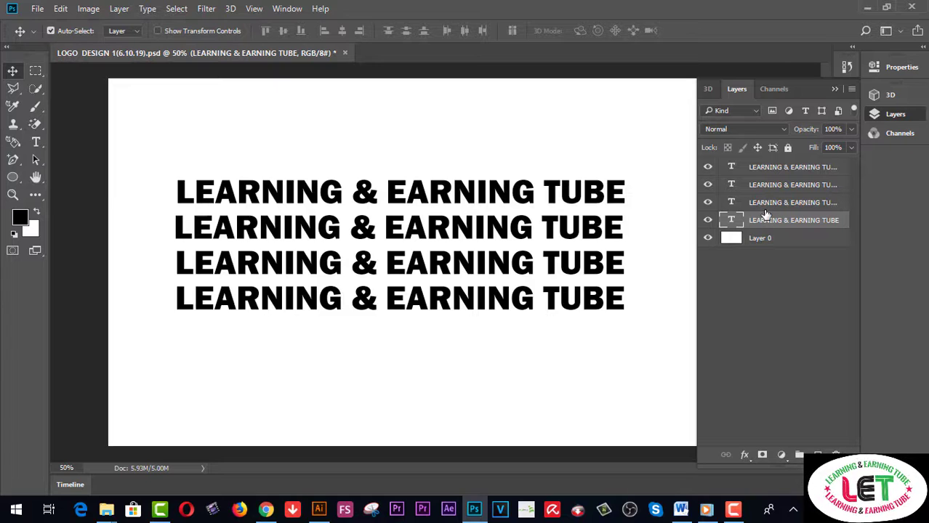
Step: Select all four text layers and move them slightly up together
left_click(770, 186, "shift")
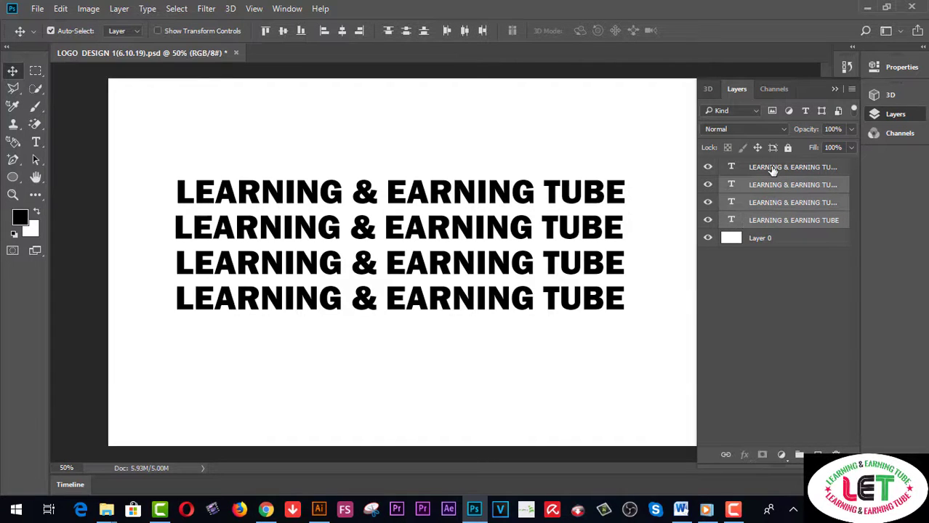
left_click(773, 168, "shift")
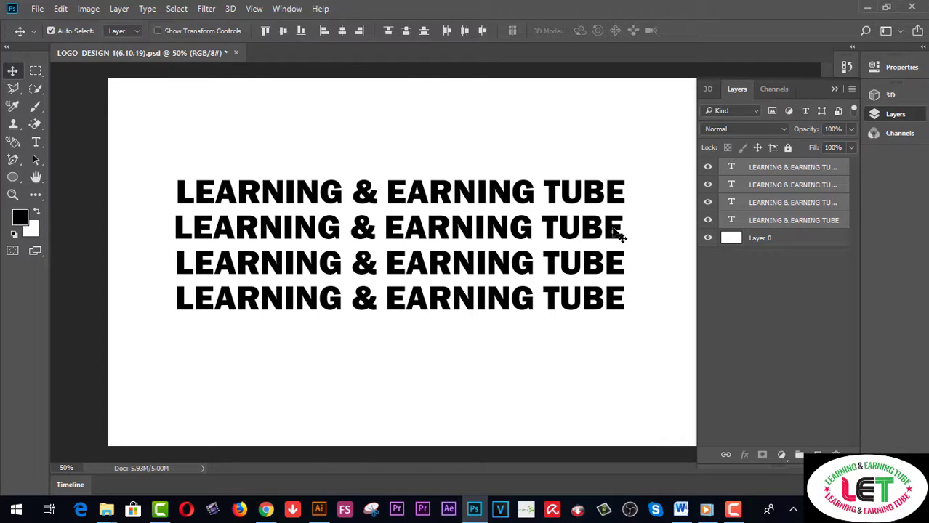
mouse_move(616, 235)
left_mouse_down()
mouse_move(624, 193)
mouse_move(642, 210)
mouse_move(589, 266)
mouse_move(590, 195)
mouse_move(620, 204)
mouse_move(620, 253)
mouse_move(583, 213)
mouse_move(620, 216)
mouse_move(618, 240)
mouse_move(589, 243)
mouse_move(615, 222)
left_mouse_up()
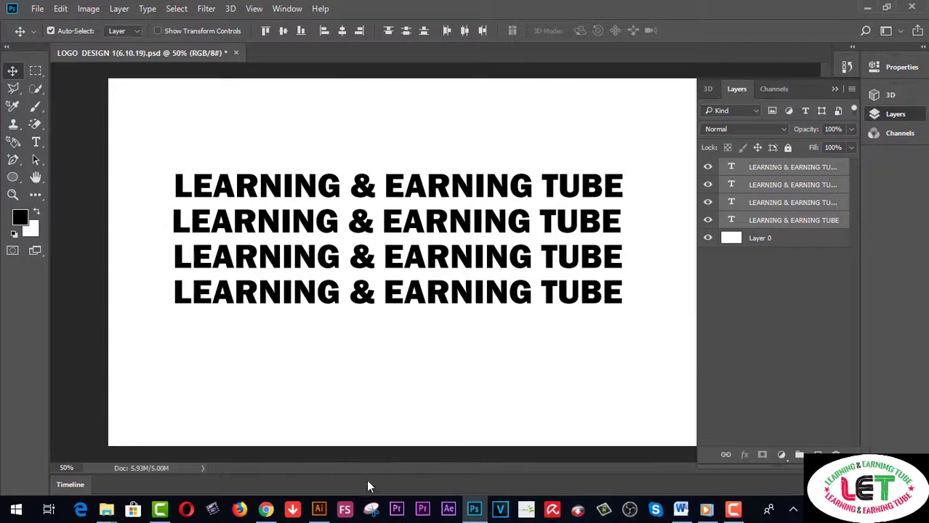
Step: Switch back to Illustrator and move the four selected text lines slightly up and right
left_click(320, 510)
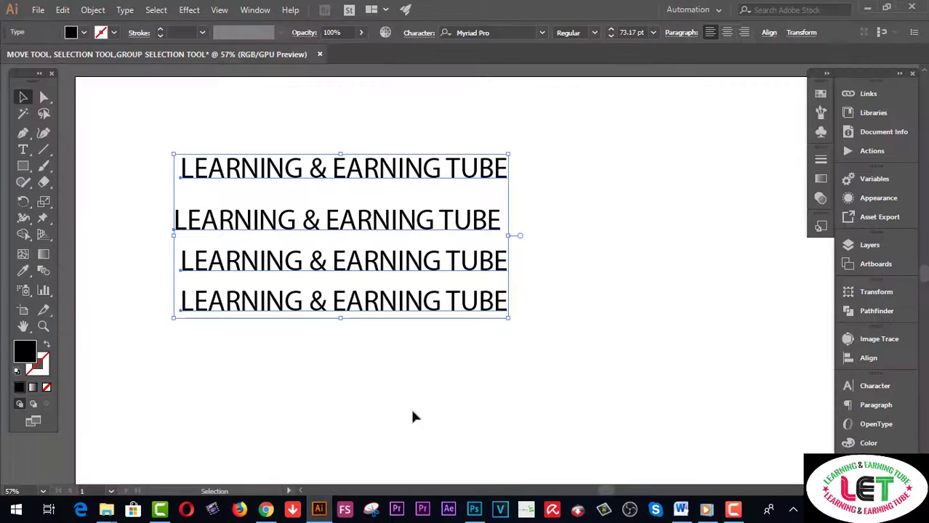
left_click_drag(485, 183, 492, 158)
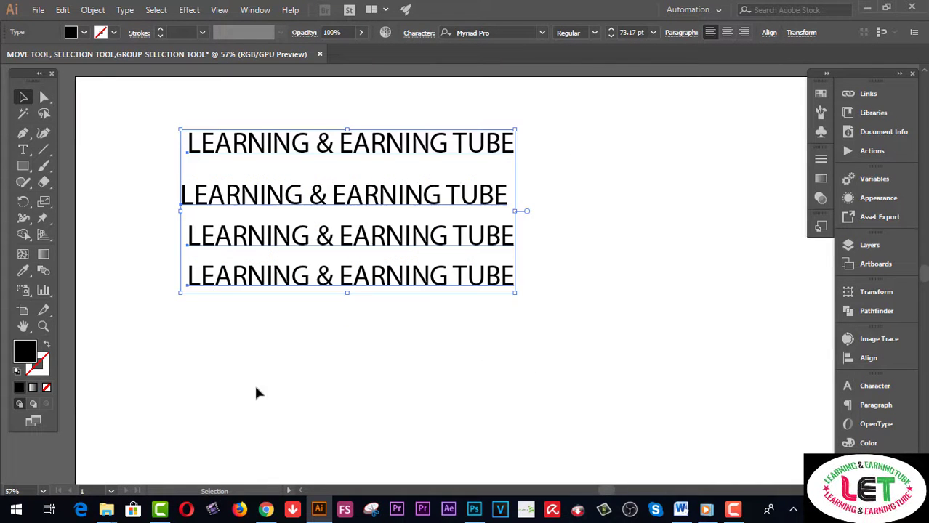
Step: Draw a black rectangle about 216 by 165 px below the text lines
left_click_drag(45, 102, 93, 101)
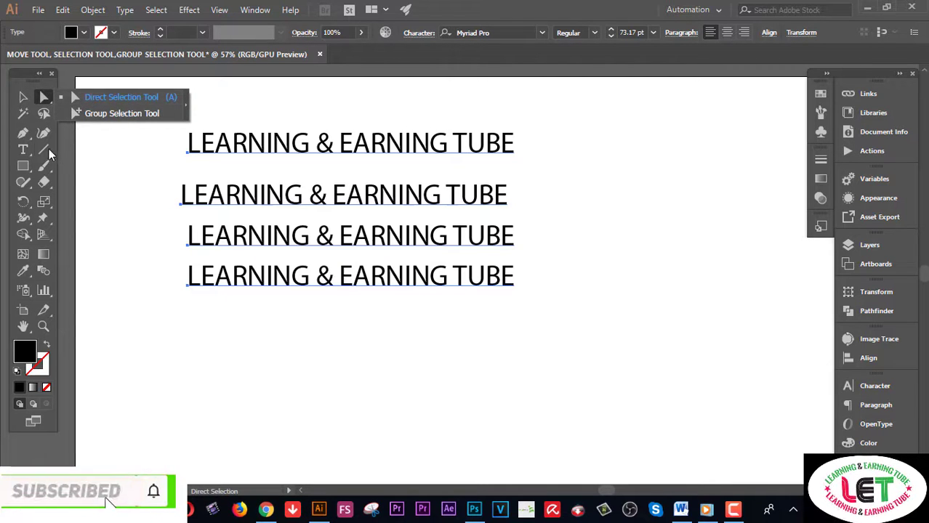
left_click_drag(28, 166, 80, 166)
left_click_drag(222, 347, 309, 412)
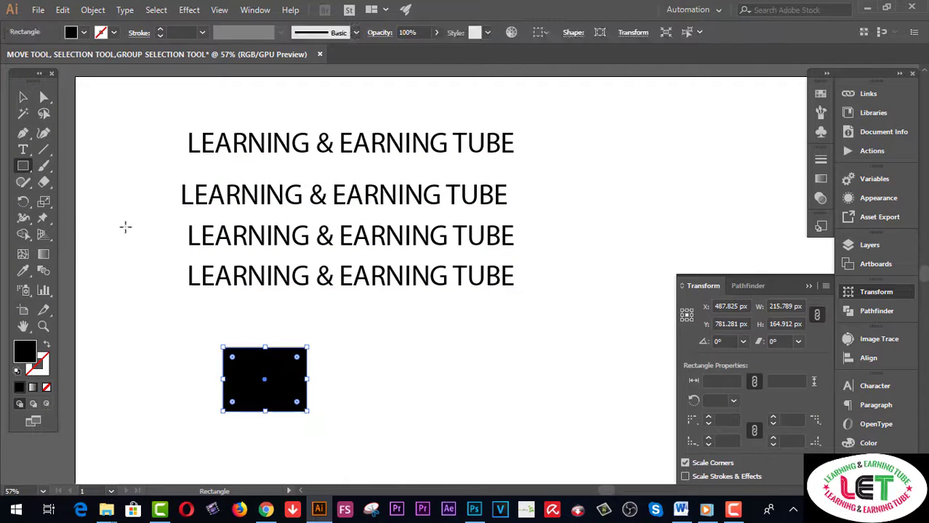
Step: View the artboard at 100% and select the rectangle's upper corner anchor points one by one with the Direct Selection tool
left_click(23, 326)
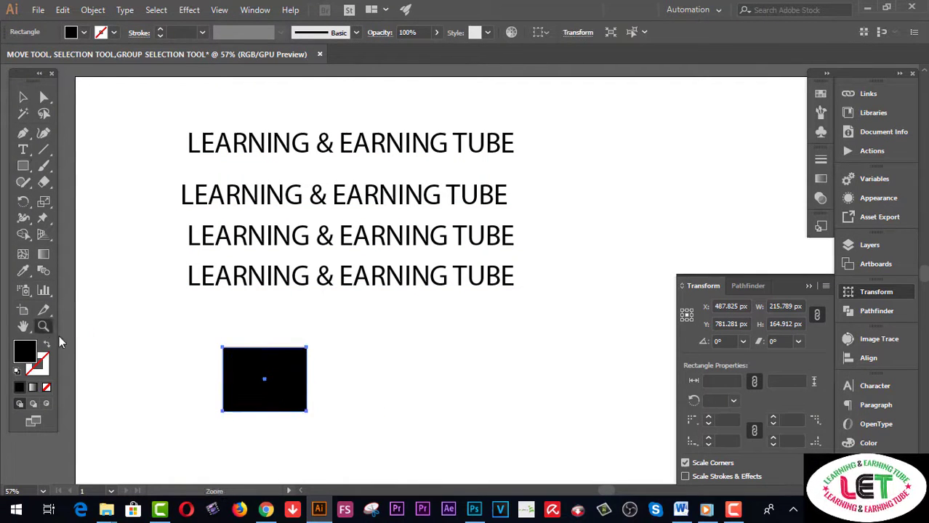
key("ctrl+1")
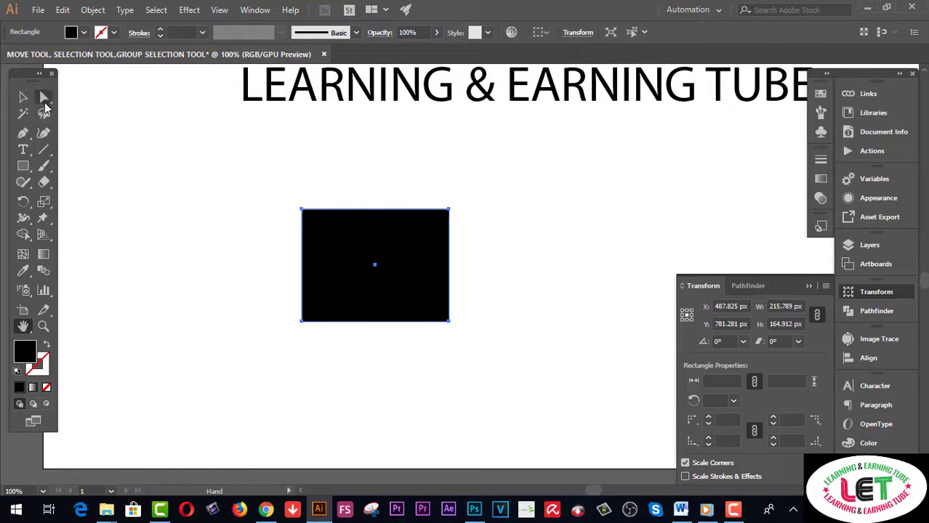
left_click(43, 97)
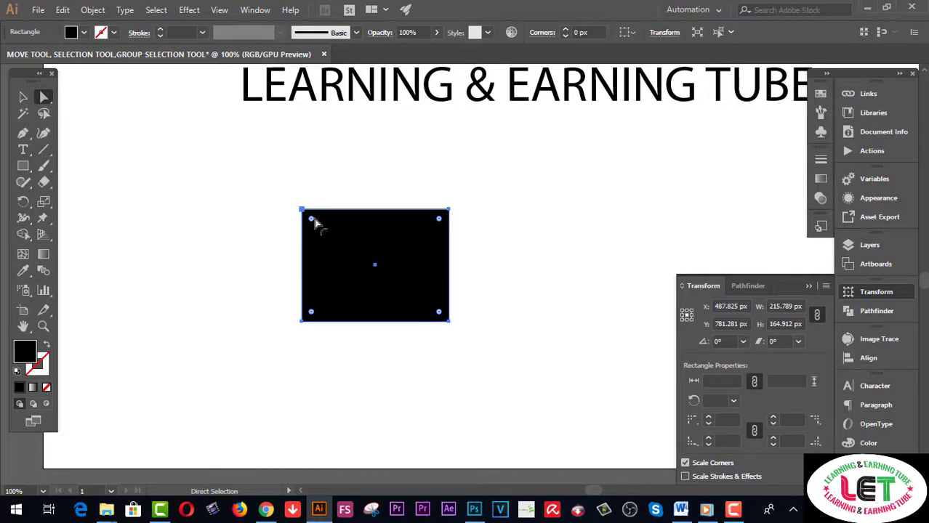
left_click(448, 210)
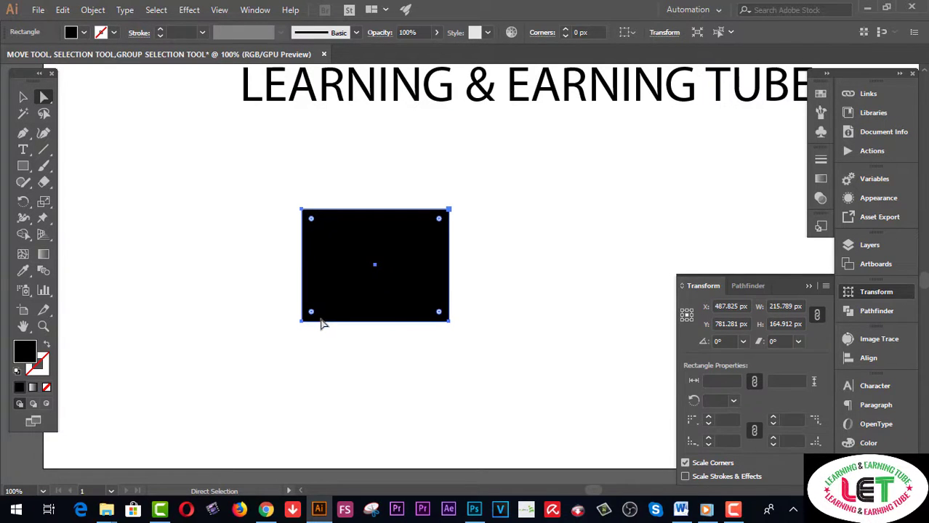
Step: Hide the rectangle's bounding box, show it again and hide it once more
left_click(219, 10)
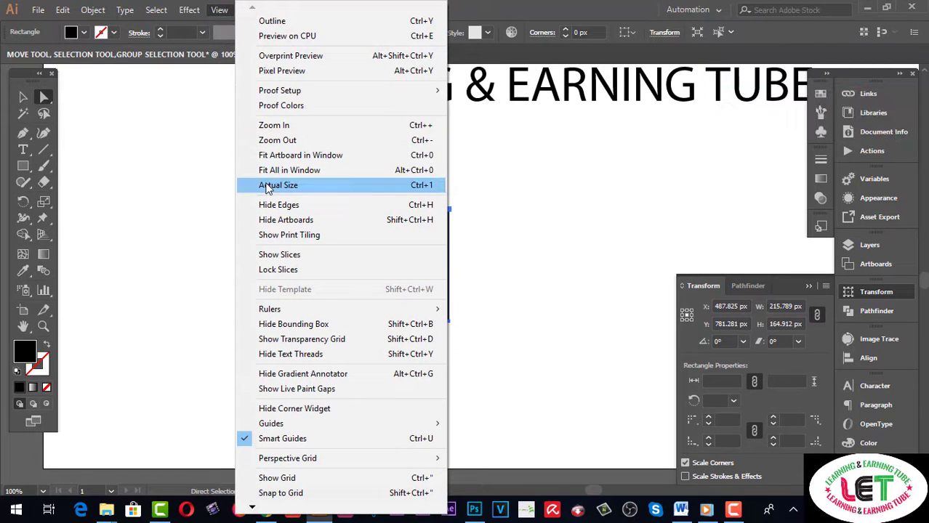
left_click(273, 331)
left_click(220, 11)
left_click(268, 323)
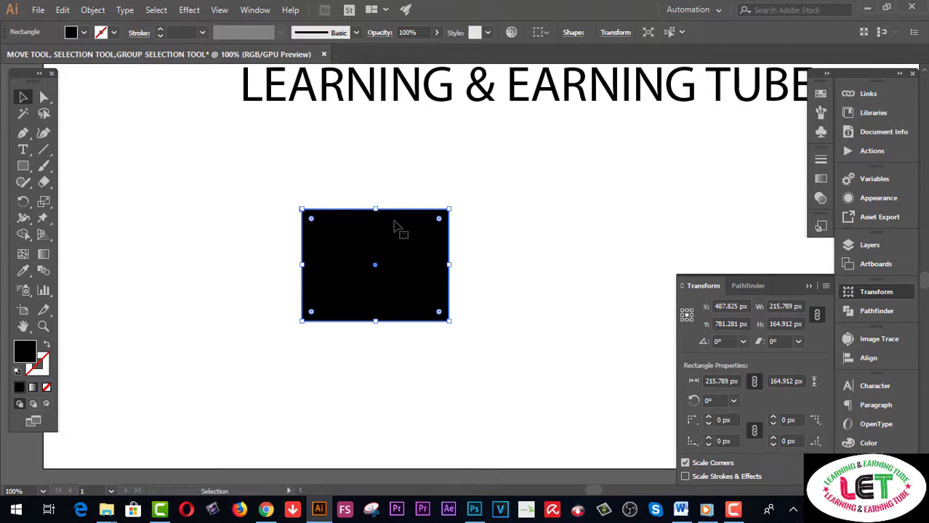
left_click(219, 11)
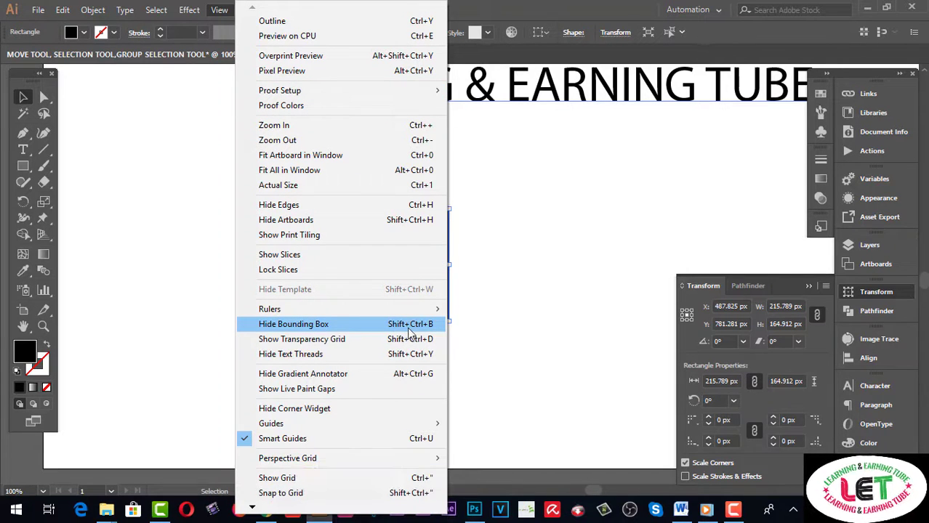
left_click(339, 325)
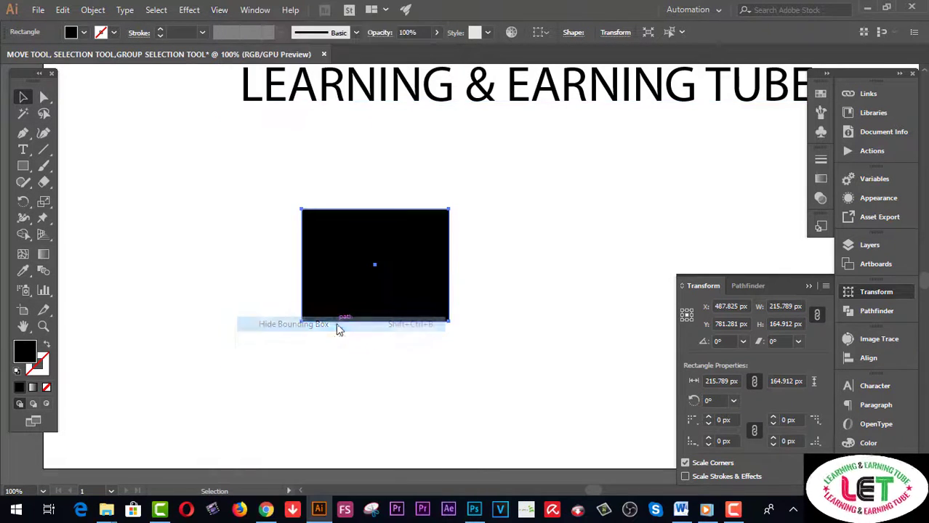
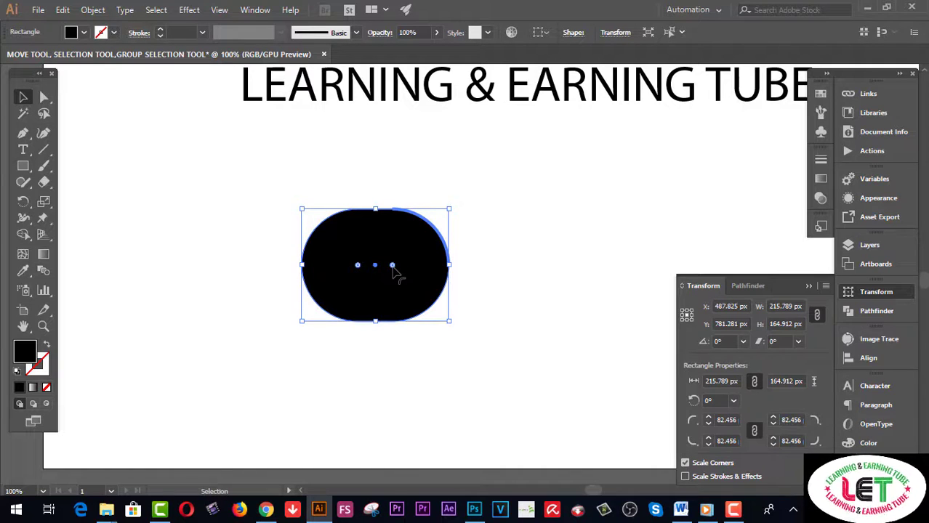
Step: Undo the full corner rounding and round all four corners of the rectangle to about 38 px
key("ctrl+z")
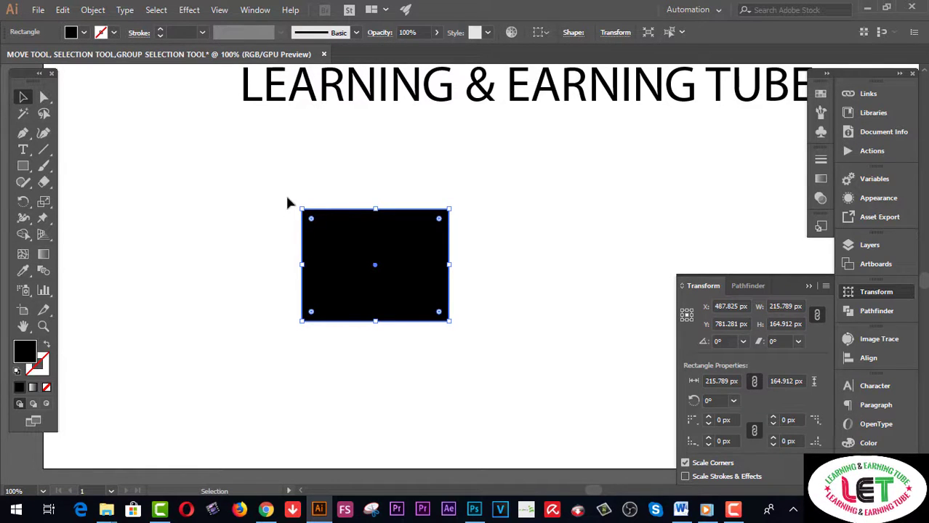
left_click_drag(287, 197, 327, 239)
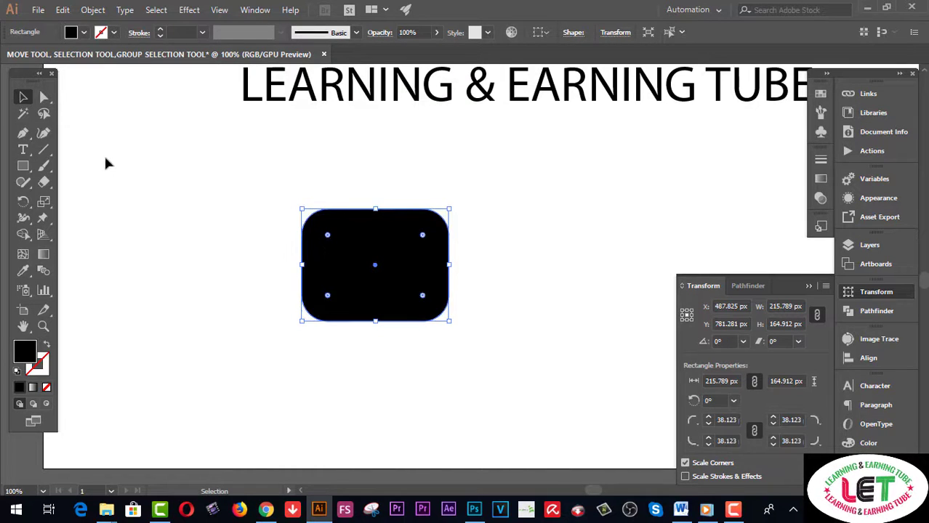
Step: Fill the rounded rectangle with red C93939 and replace that fill with the blue swatch
left_click(166, 158)
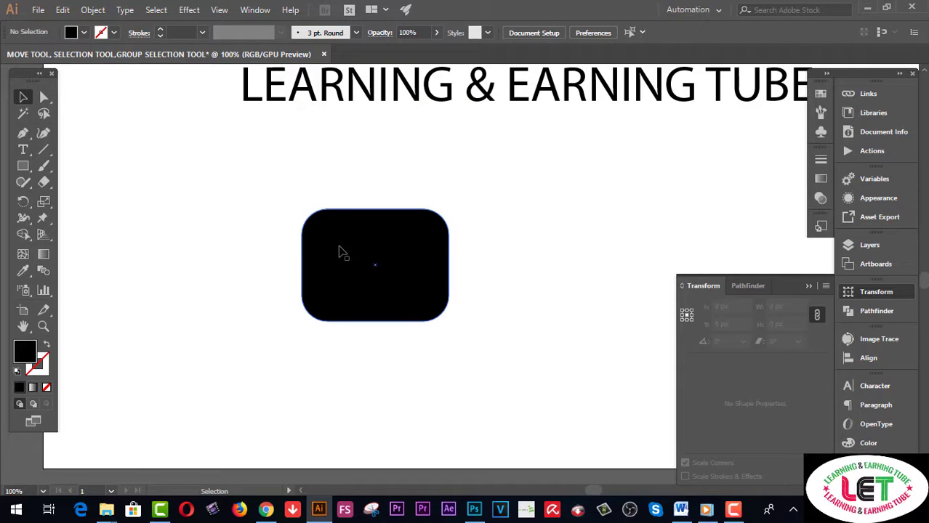
left_click(342, 252)
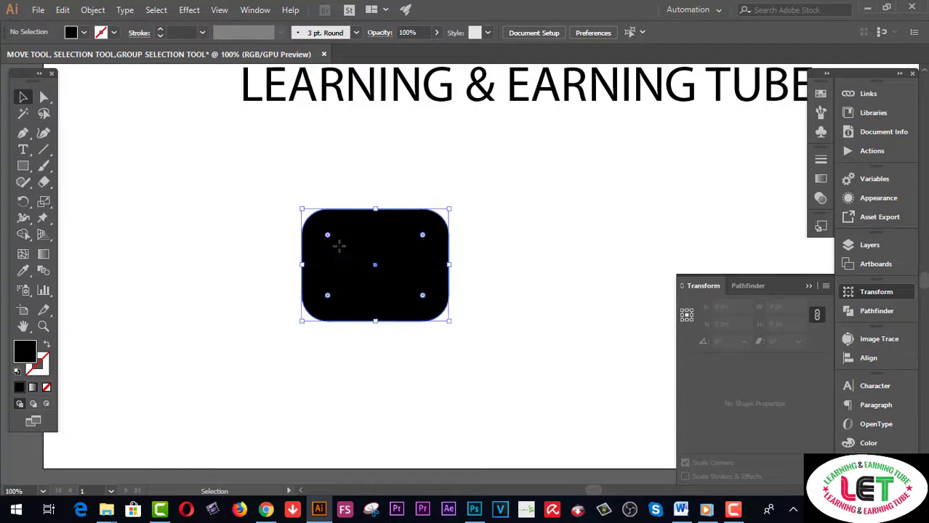
double_click(29, 353)
left_click(647, 208)
left_click(706, 178)
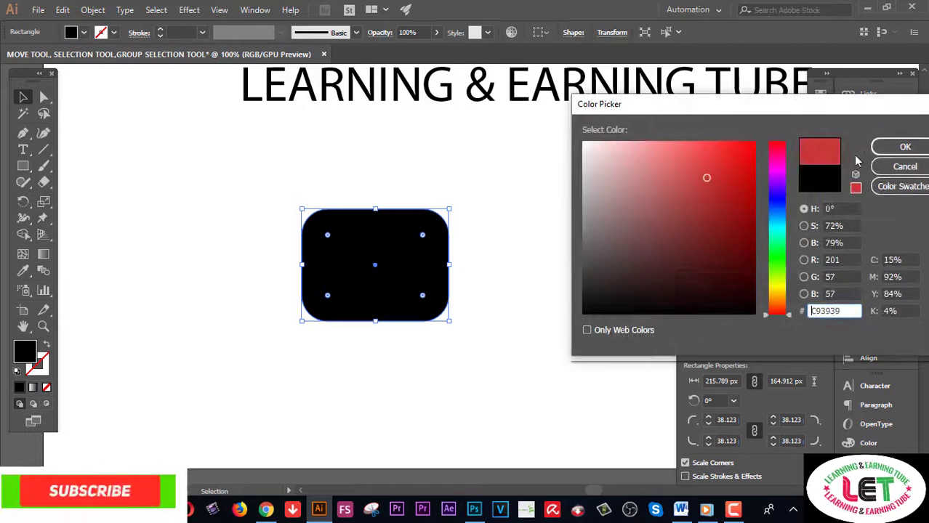
left_click(901, 147)
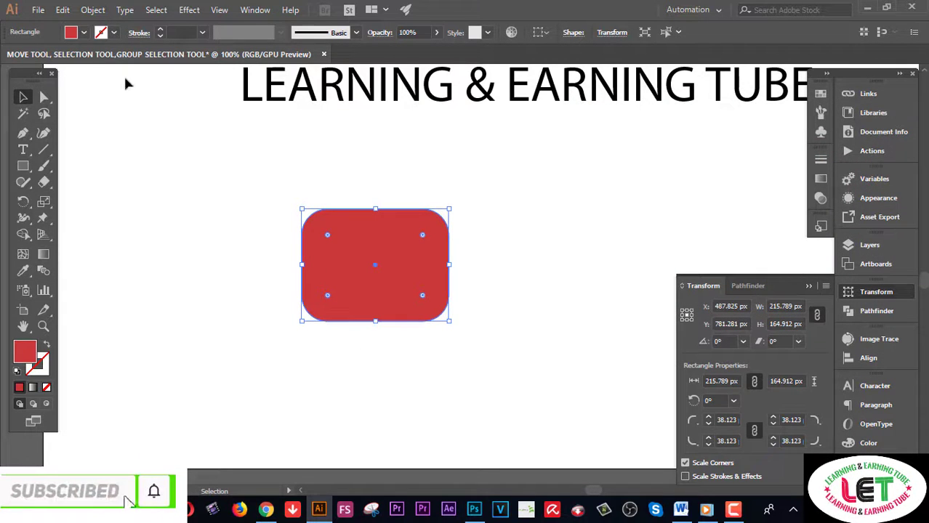
left_click(83, 32)
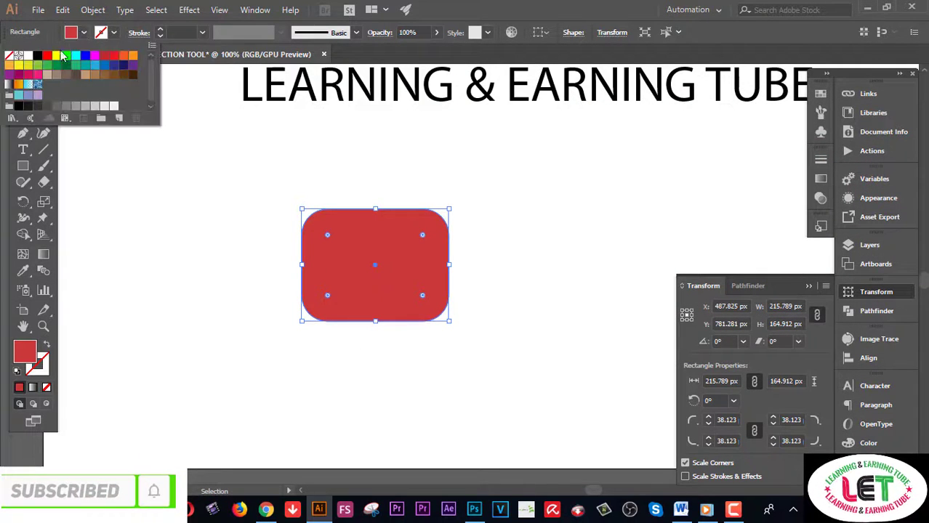
left_click(85, 56)
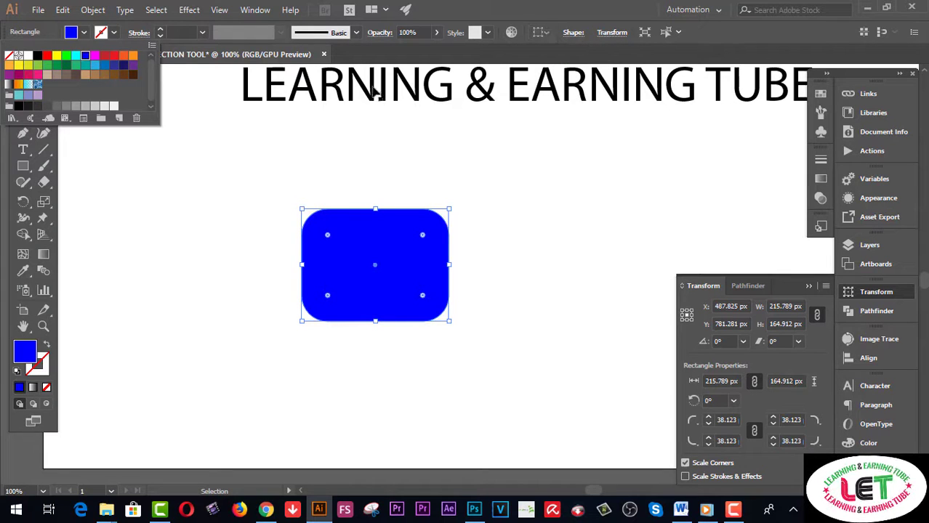
Step: Try the rough art, 3.00 bristle and touch calligraphic brushes on the rectangle's stroke, settle on Basic, and lower its opacity to 77%
left_click(356, 32)
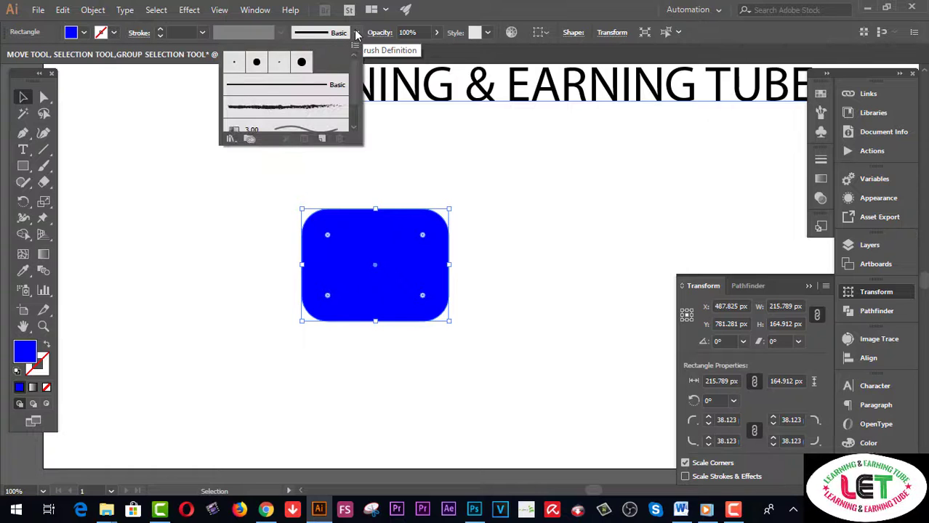
left_click(309, 109)
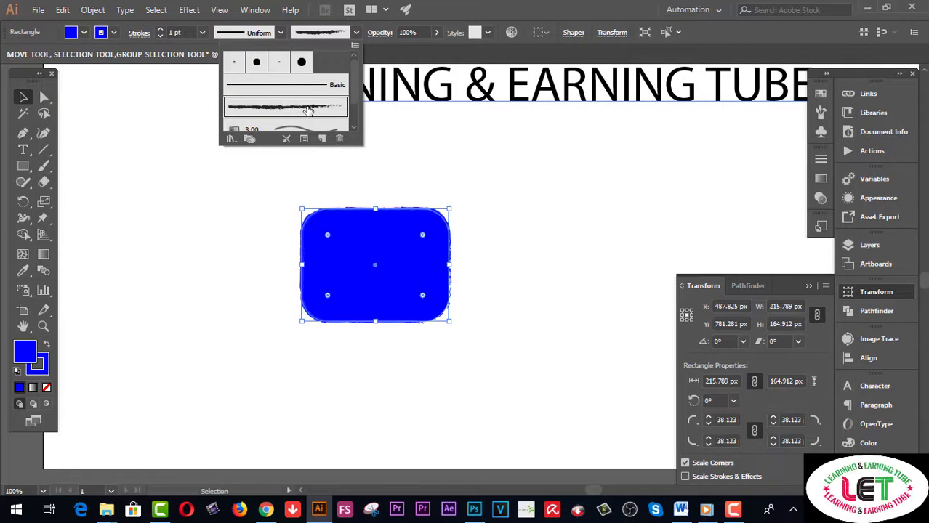
left_click(306, 87)
scroll(300, 128, "down", 1)
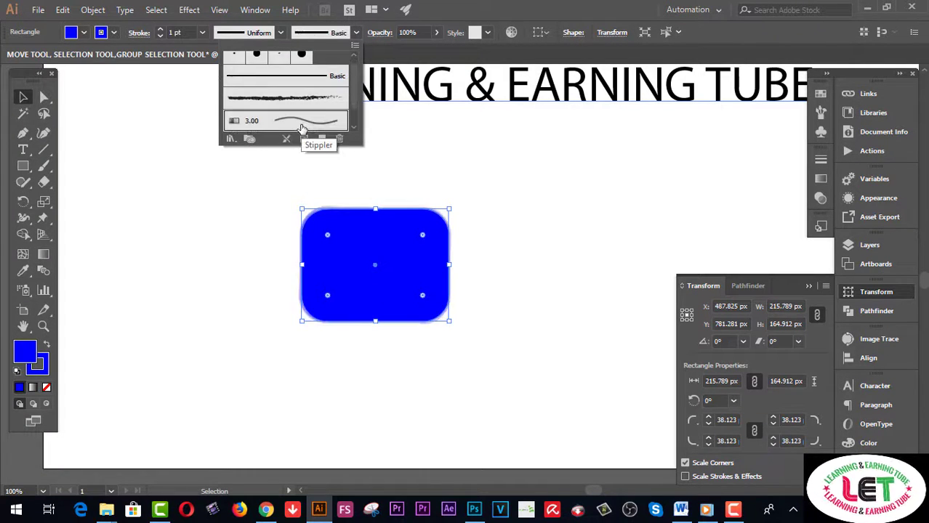
mouse_move(362, 144)
left_mouse_down()
mouse_move(424, 191)
mouse_move(404, 193)
mouse_move(379, 240)
mouse_move(376, 257)
mouse_move(388, 269)
left_mouse_up()
left_click(301, 132)
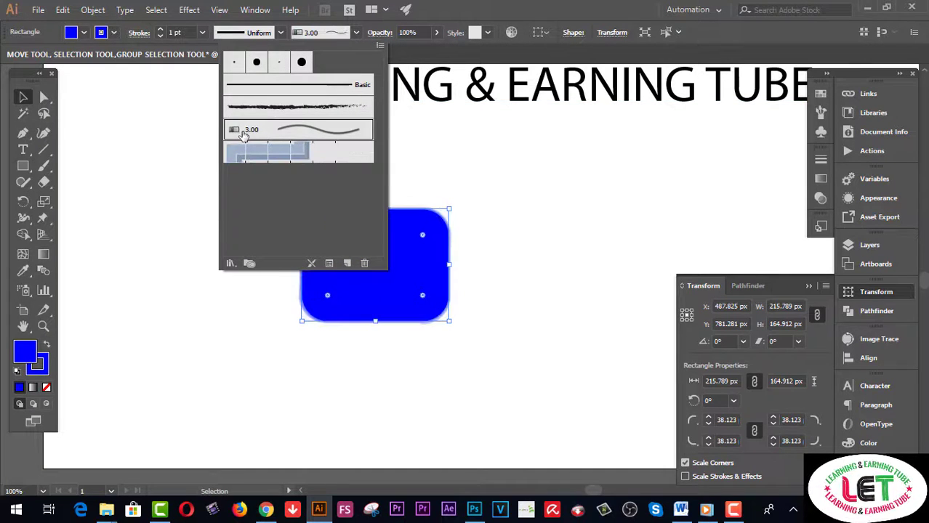
left_click(301, 62)
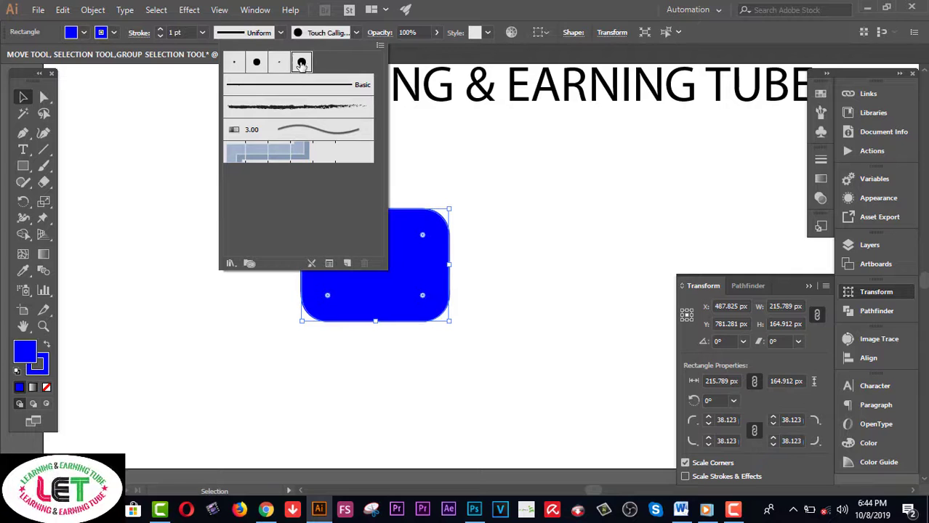
left_click(327, 114)
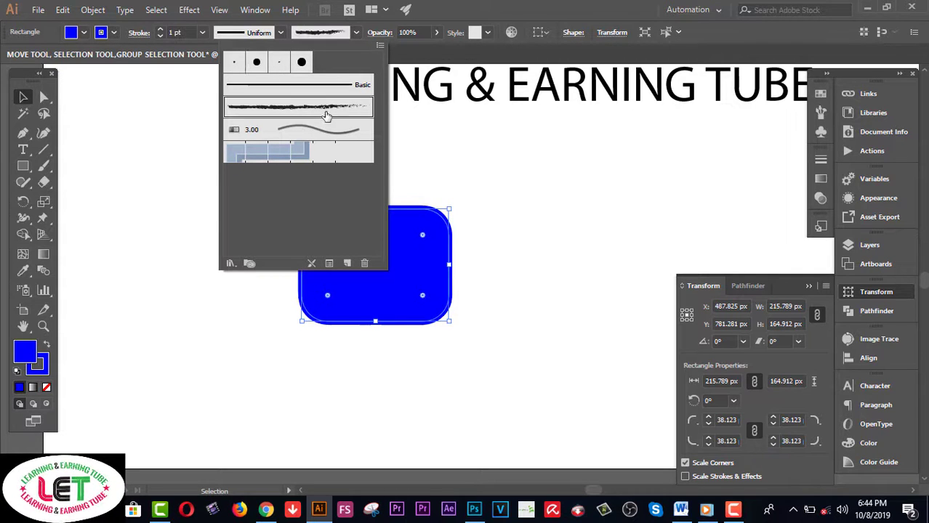
left_click(360, 86)
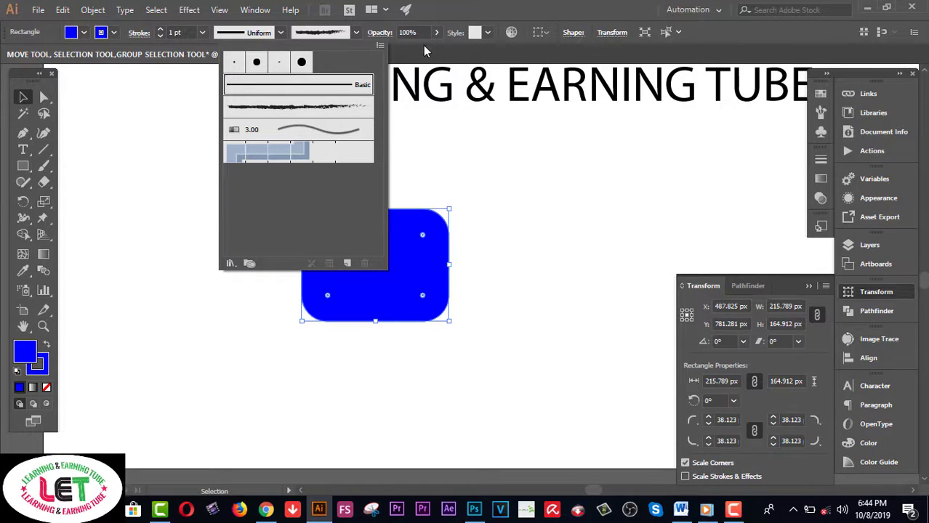
left_click(435, 134)
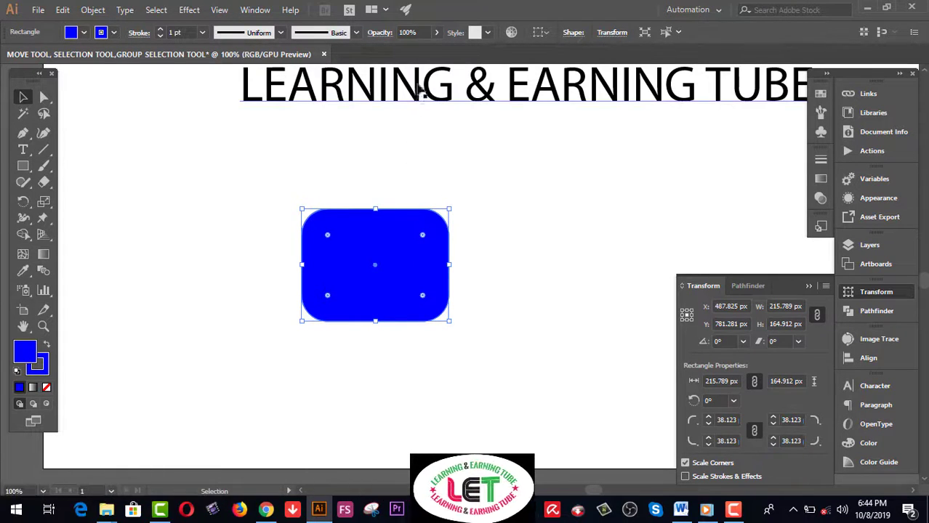
left_click(436, 33)
mouse_move(436, 50)
left_mouse_down()
mouse_move(397, 51)
mouse_move(425, 52)
left_mouse_up()
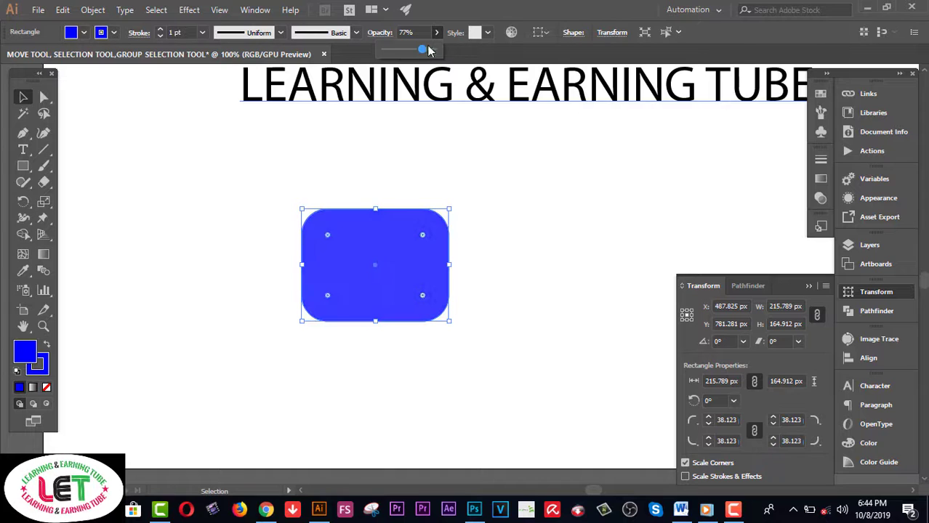
Step: Compare the available graphic styles on the rectangle and apply the blue swirl-patterned style
left_click(488, 33)
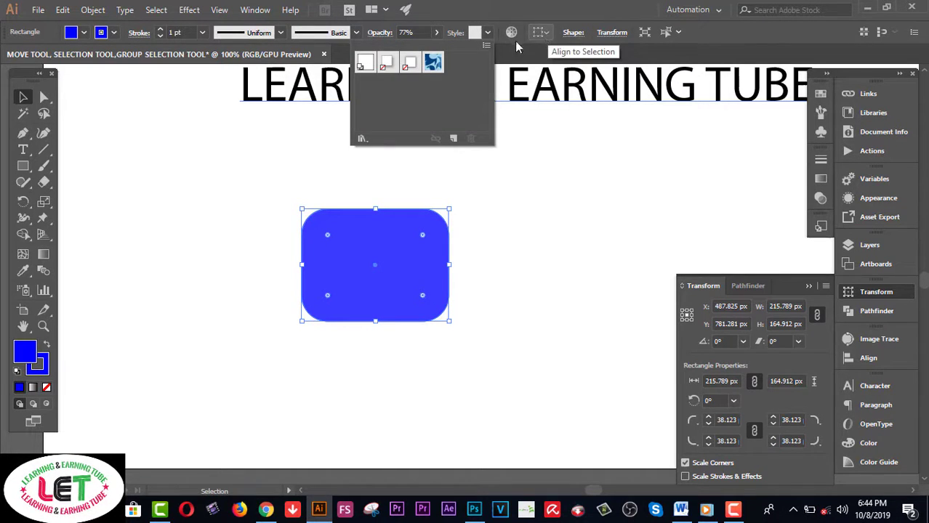
left_click(433, 62)
left_click(409, 64)
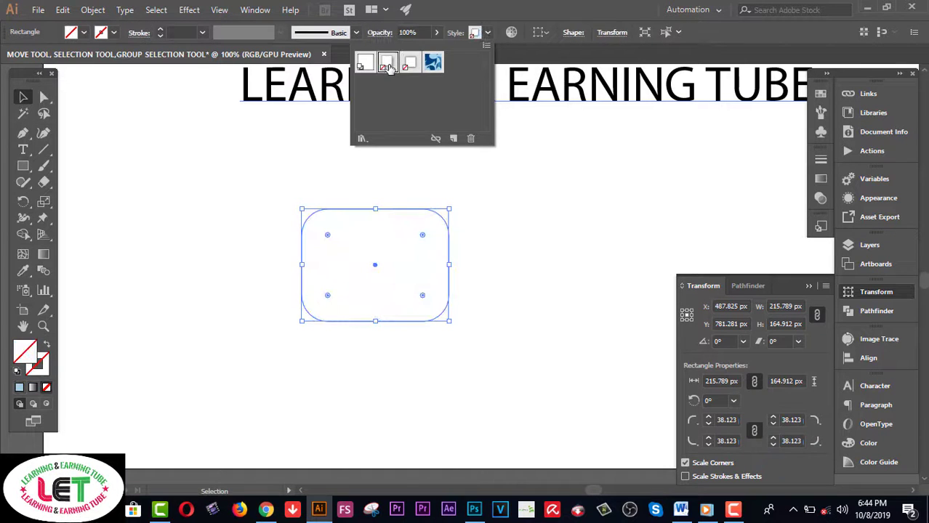
left_click(364, 64)
left_click(433, 64)
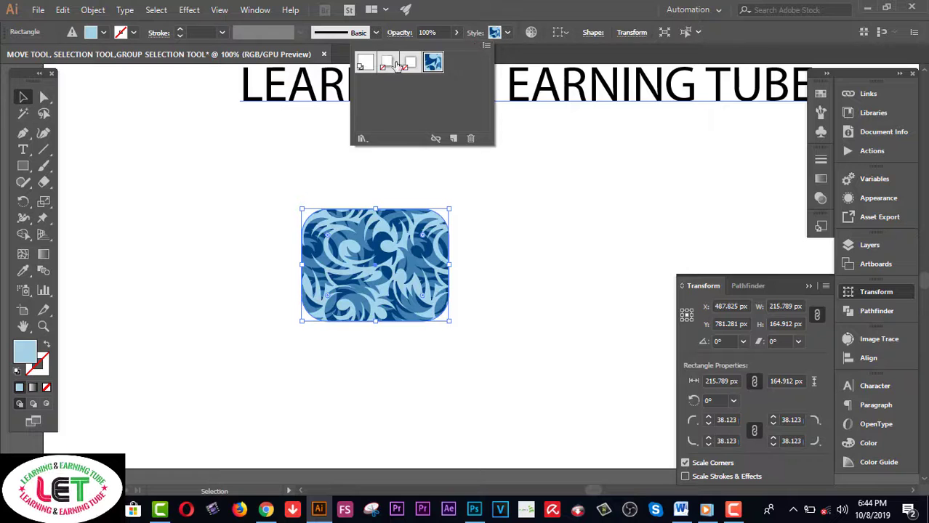
left_click(365, 64)
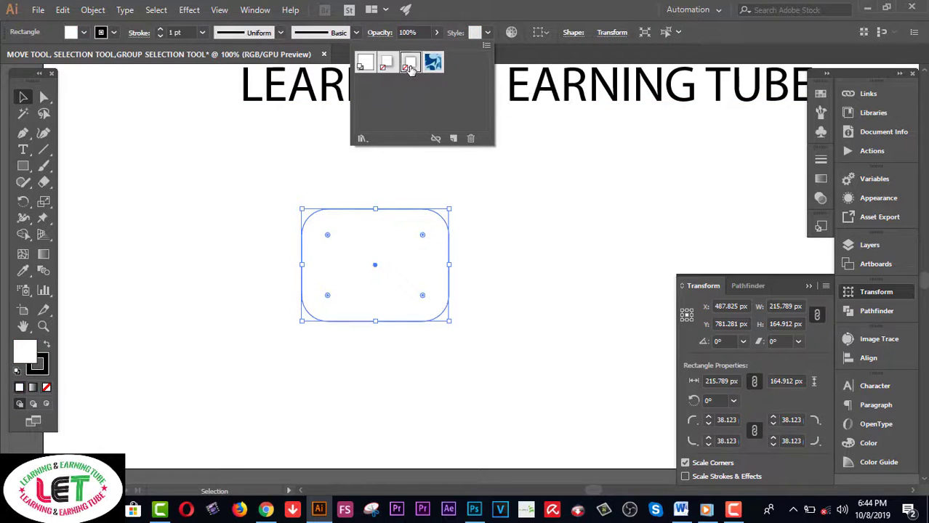
left_click(409, 66)
left_click(433, 64)
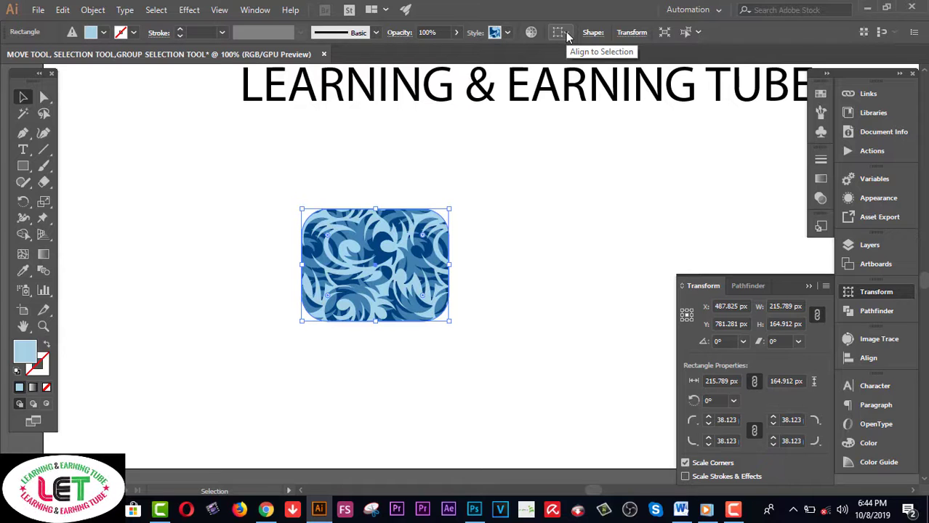
Step: Reduce the linked radius of all four rectangle corners to 4 px in the shape properties
left_click(591, 35)
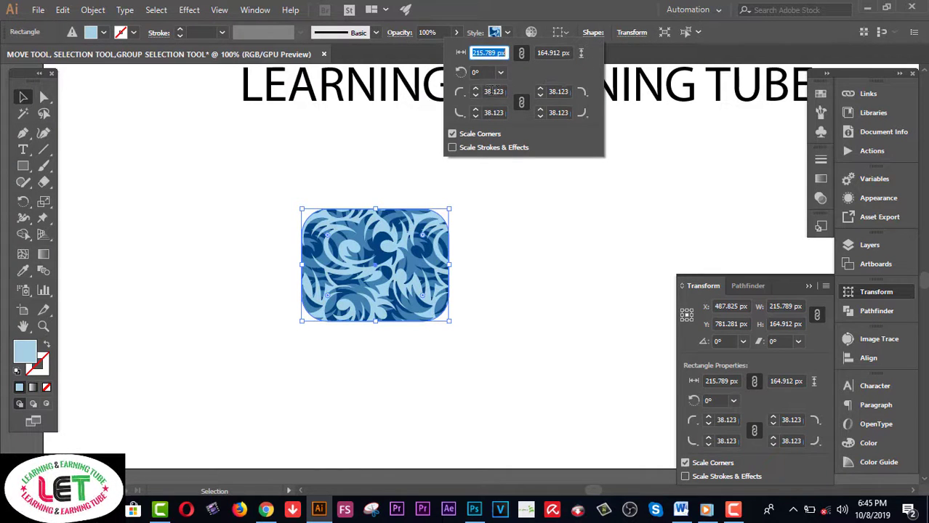
left_click(476, 95)
left_click(476, 95)
left_click(476, 95)
left_click(476, 95)
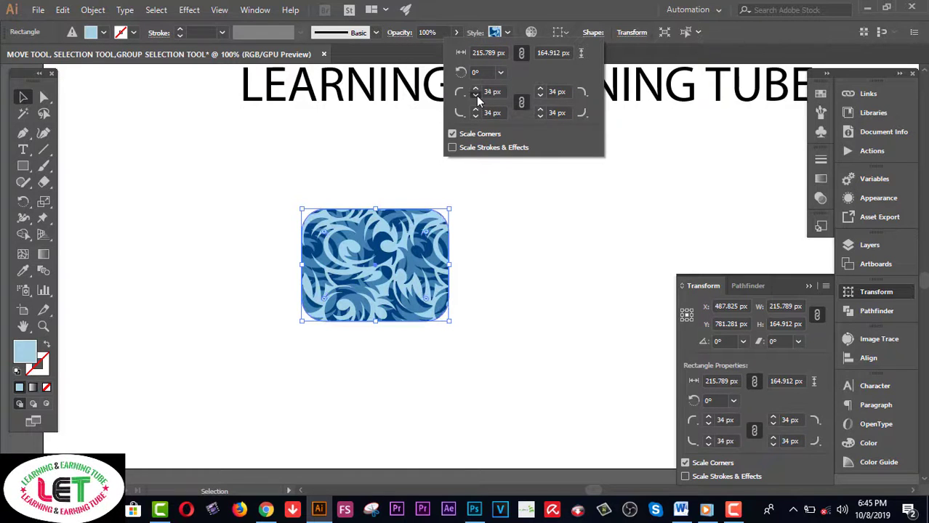
left_click(476, 95)
left_click(477, 95)
left_click(476, 95)
left_click(476, 95)
left_click(477, 95)
left_click(477, 95)
left_click(476, 95)
left_click(476, 95)
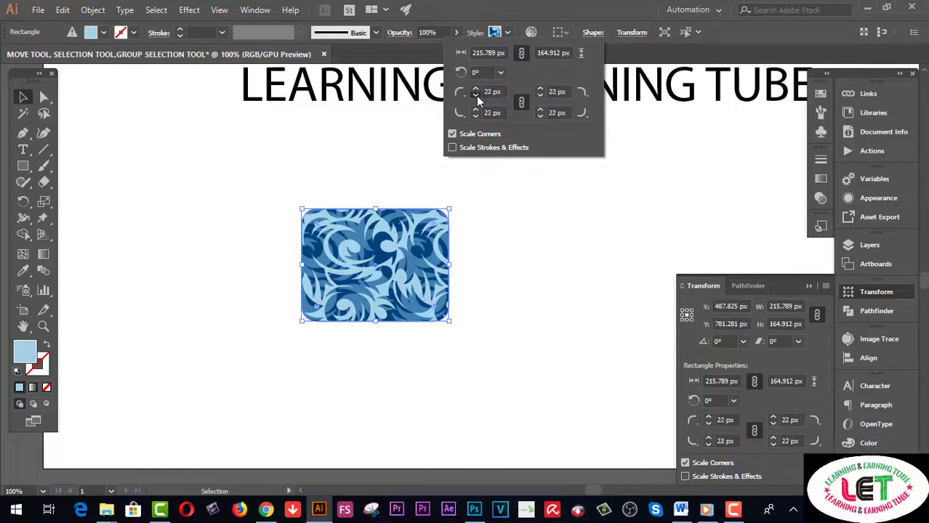
left_click(476, 95)
left_click(476, 96)
left_click(476, 95)
left_click(476, 96)
left_click(476, 96)
left_click(476, 95)
left_click(476, 95)
left_click(476, 95)
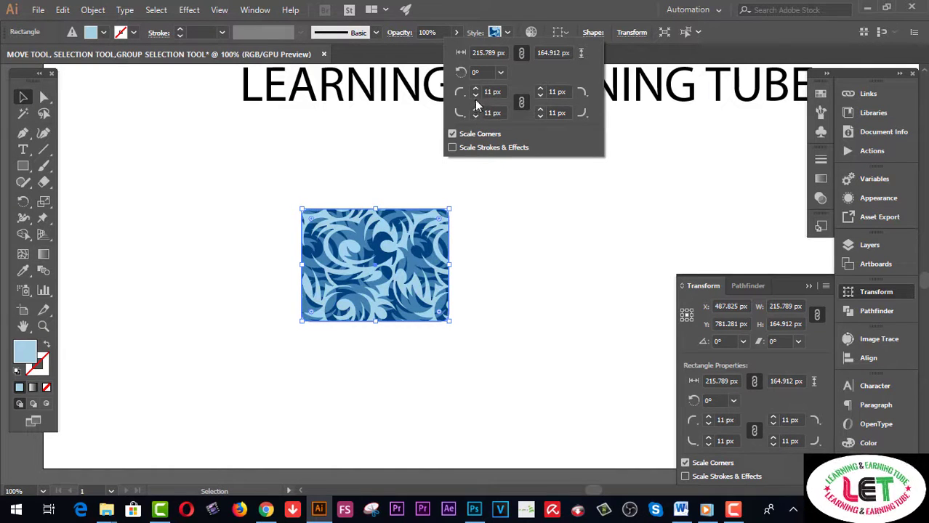
left_click(476, 116)
left_click(475, 116)
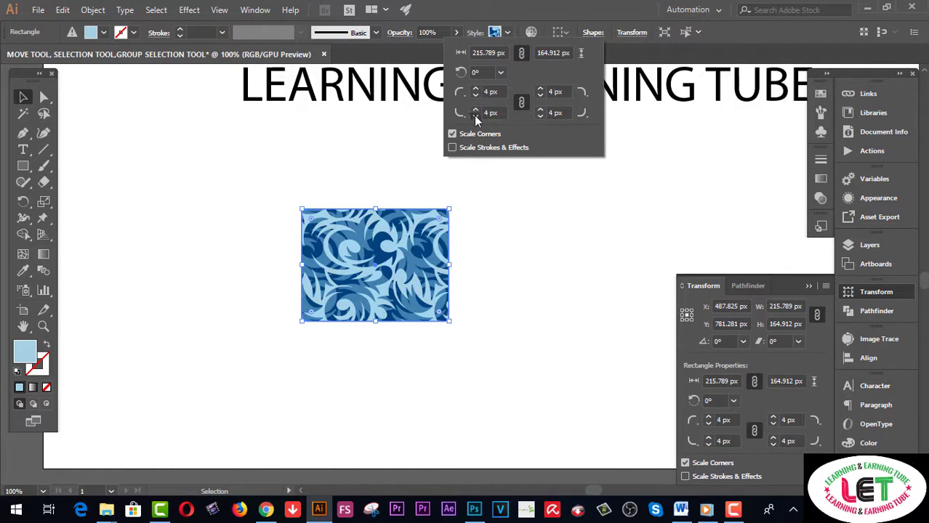
Step: Raise the linked radius of all four rectangle corners to 25 px
left_click(476, 110)
left_click(475, 110)
left_click(475, 110)
left_click(475, 110)
left_click(476, 110)
left_click(476, 110)
left_click(475, 110)
left_click(476, 110)
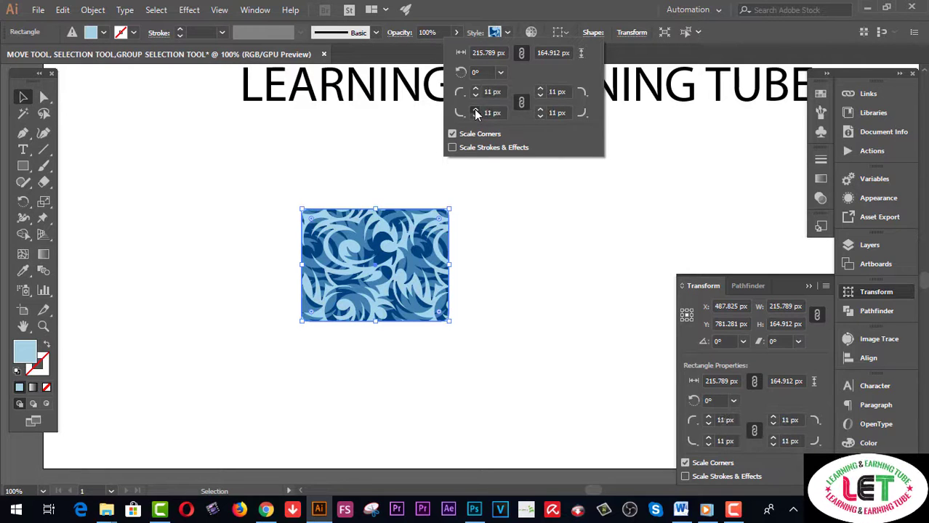
left_click(475, 110)
left_click(475, 110)
left_click(475, 111)
left_click(475, 110)
left_click(476, 110)
left_click(476, 111)
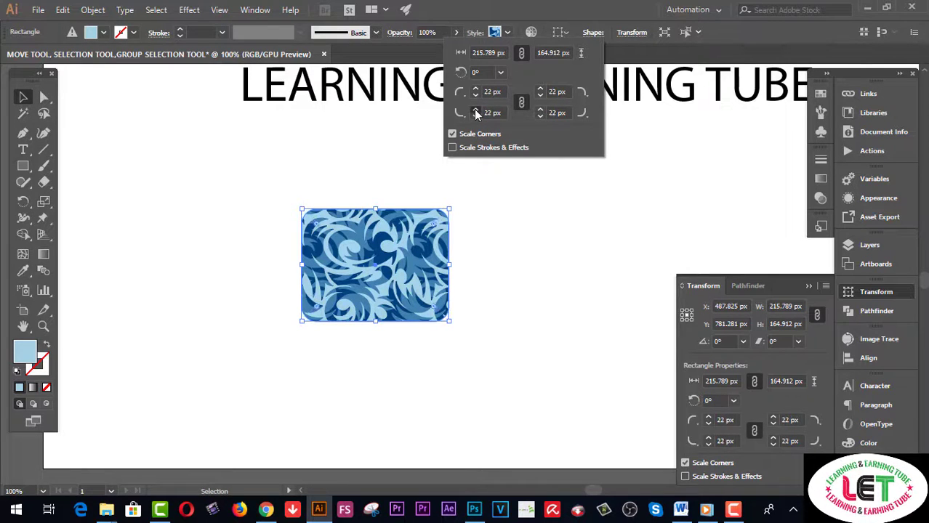
left_click(475, 111)
left_click(475, 110)
left_click(476, 111)
left_click(476, 110)
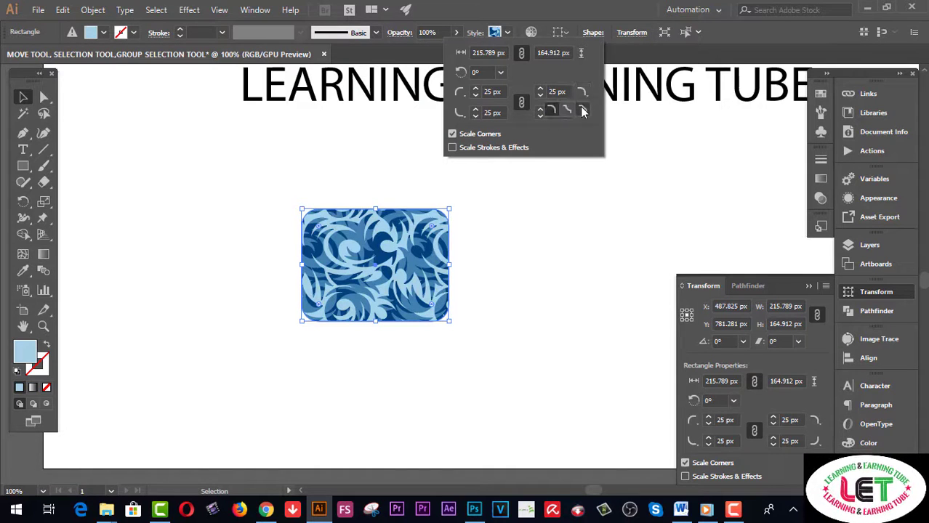
Step: Change the rectangle's upper-right corner to a chamfer and its lower-right corner to Inverted Round
left_click(583, 112)
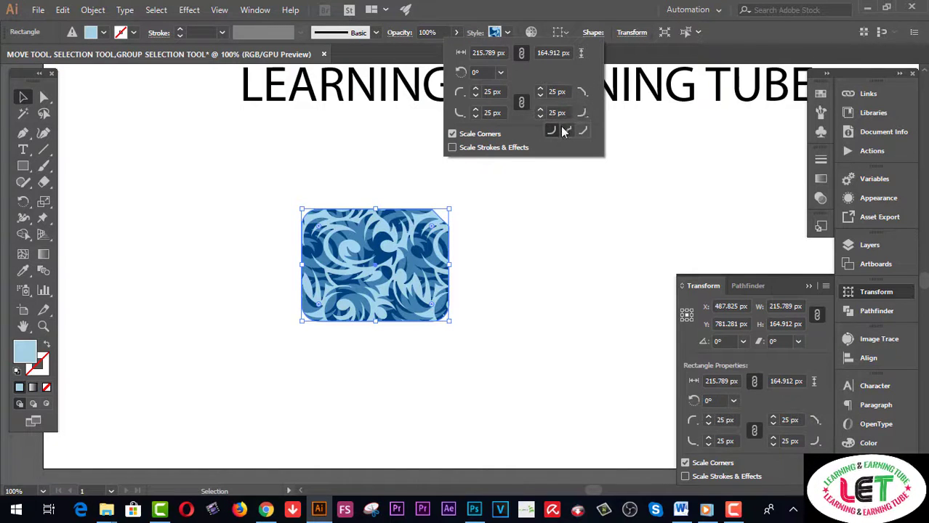
left_click(567, 131)
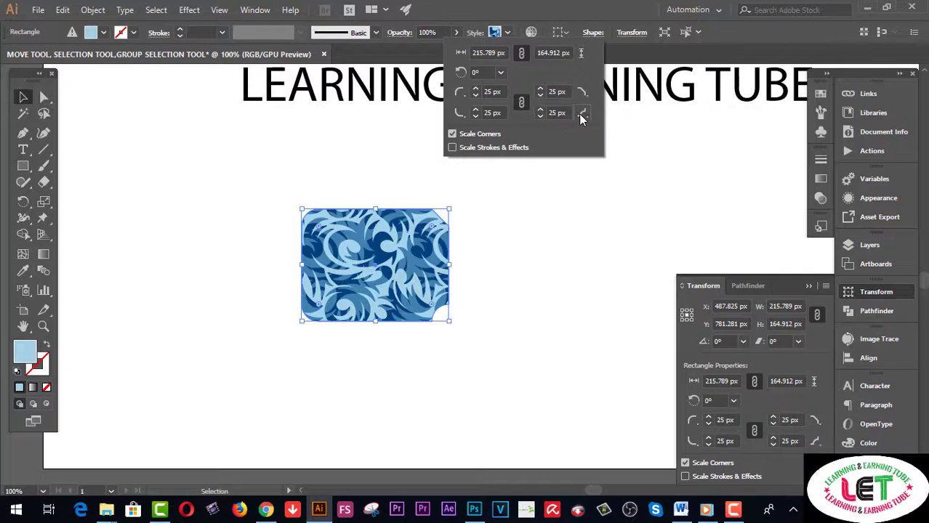
left_click(583, 113)
left_click(553, 127)
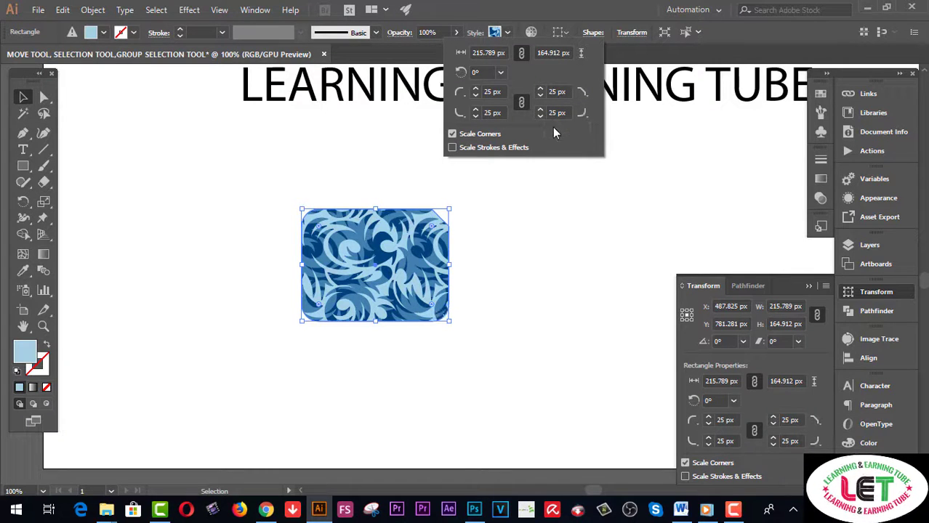
left_click(579, 114)
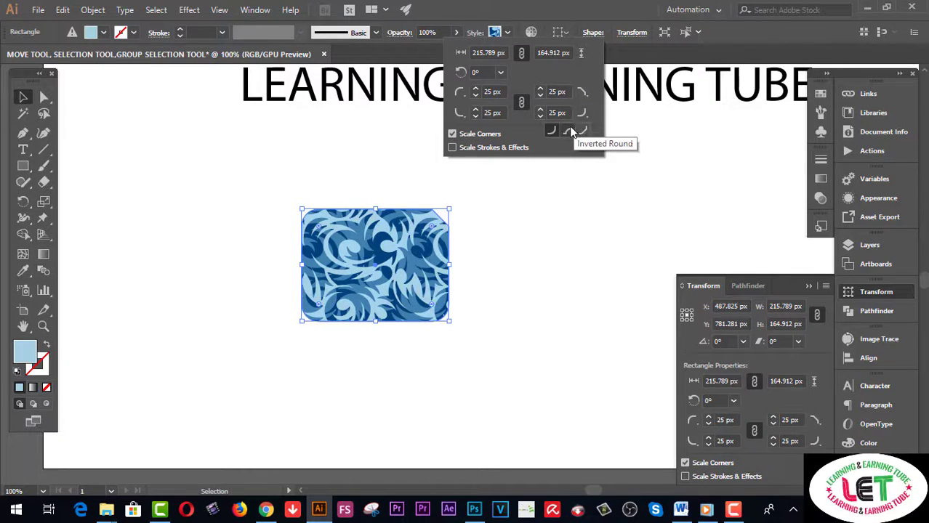
left_click(569, 126)
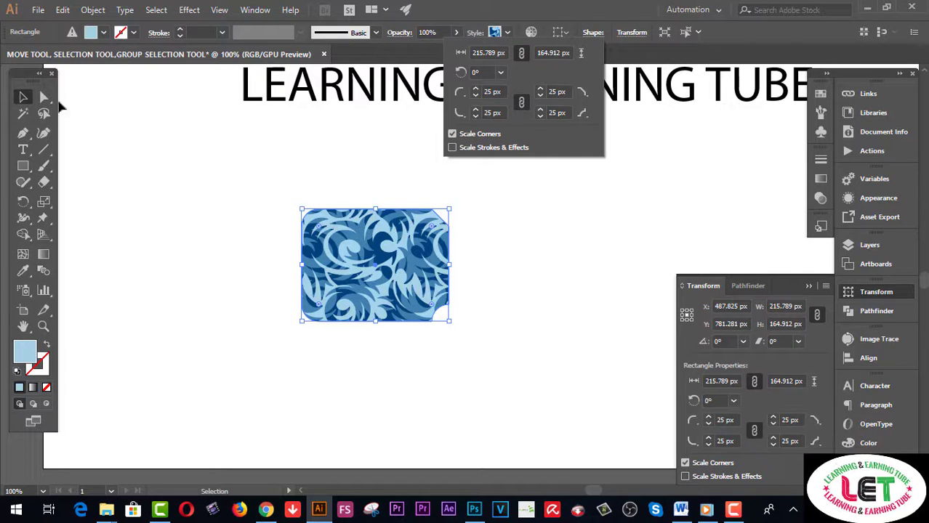
Step: Deselect the patterned rectangle and view it at 200% to examine its corner shapes
left_click(22, 102)
left_click(343, 186)
left_click(43, 327)
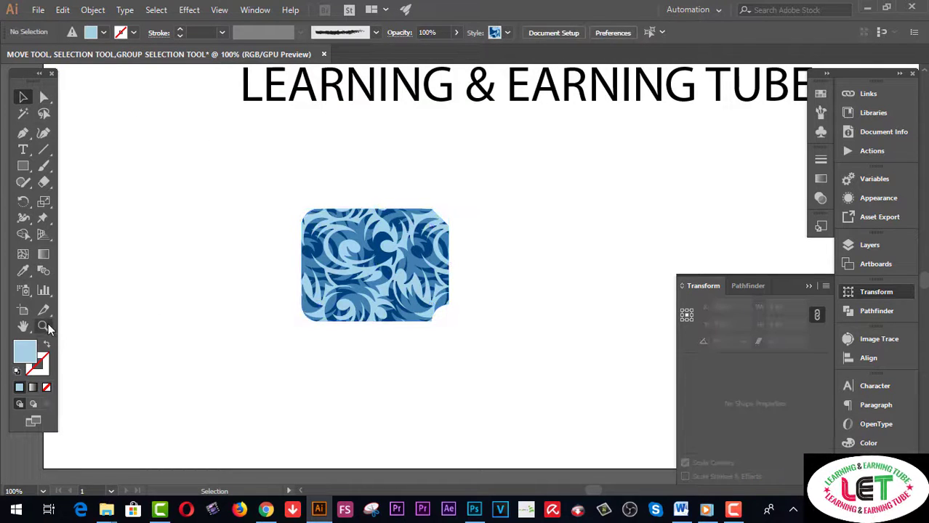
left_click(399, 201)
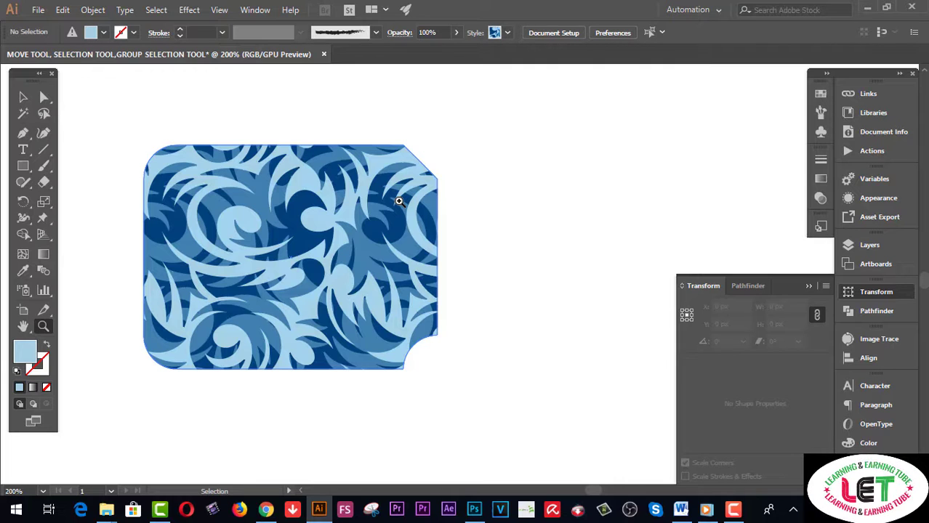
Step: Examine the patterned rectangle and its different corner shapes at several magnifications between 66.67% and 200%
left_click(399, 201, "alt")
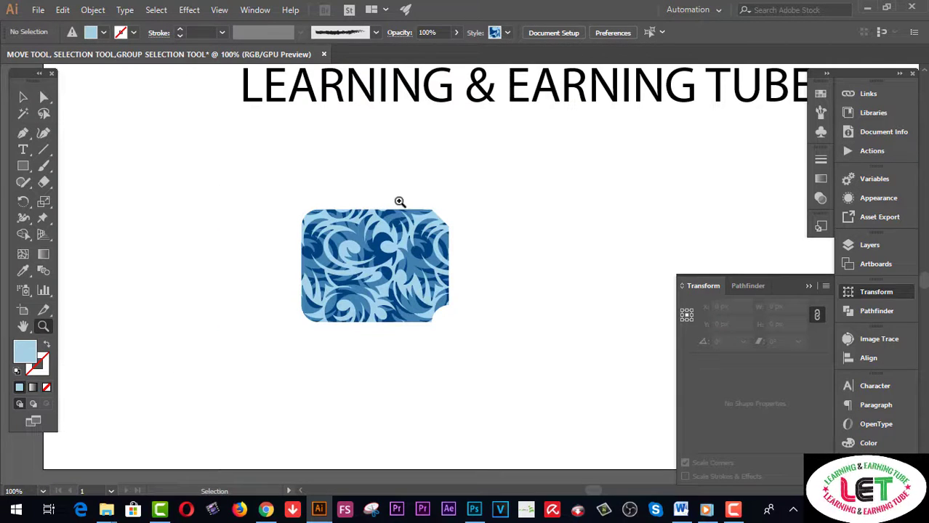
left_click(399, 202)
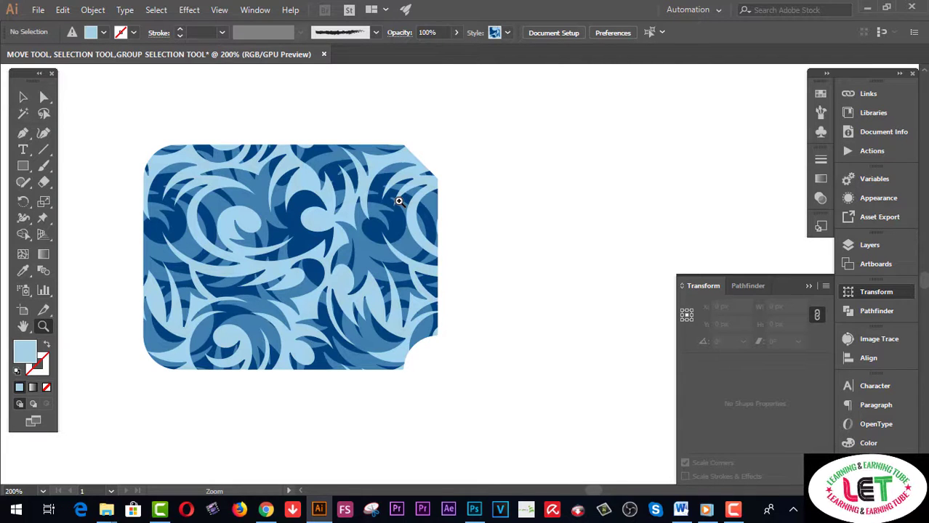
key("ctrl")
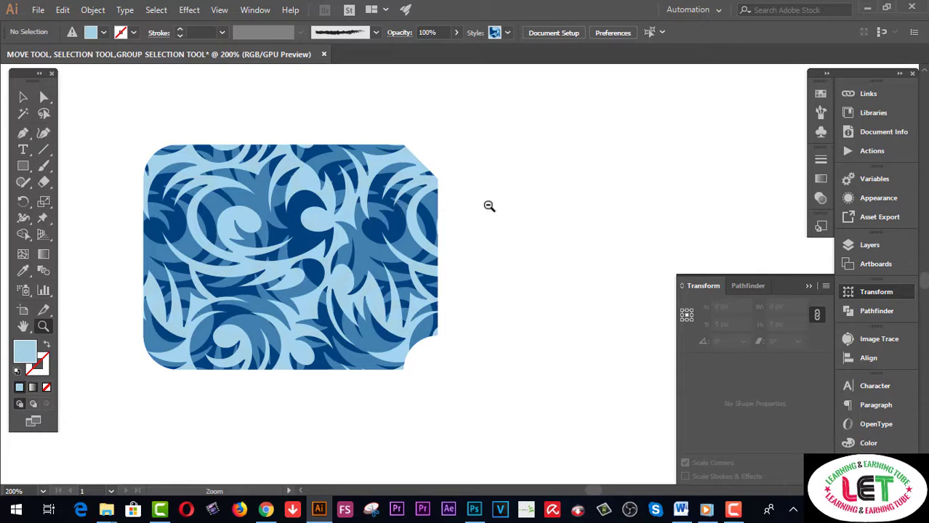
left_click(384, 234, "alt")
left_click(385, 237, "alt")
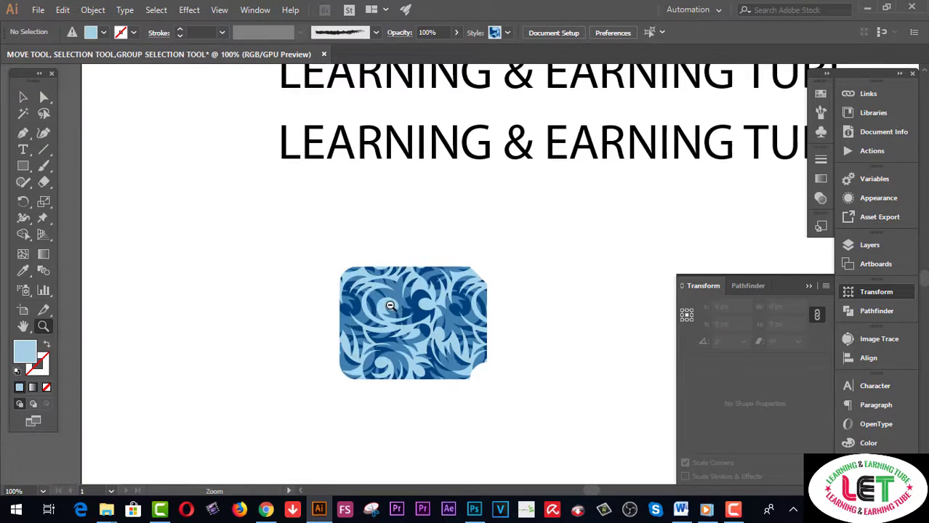
left_click(443, 325)
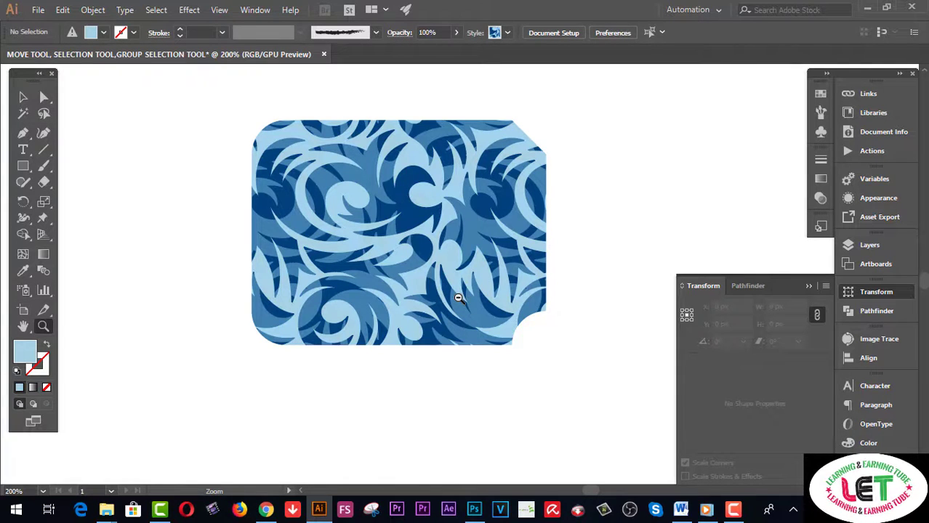
left_click(459, 298, "alt")
left_click(458, 298, "alt")
left_click(458, 294, "alt")
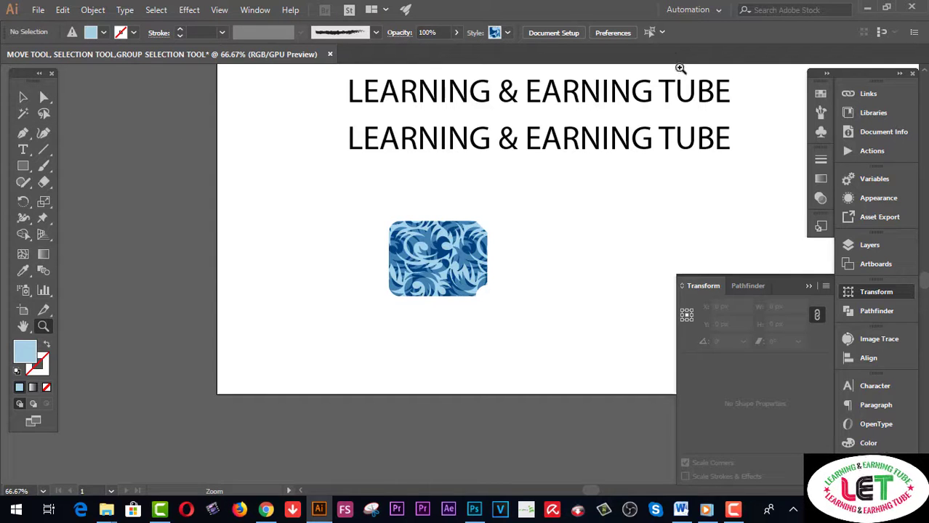
Step: Open the list of criteria for selecting similar objects and close it without choosing one
left_click(662, 32)
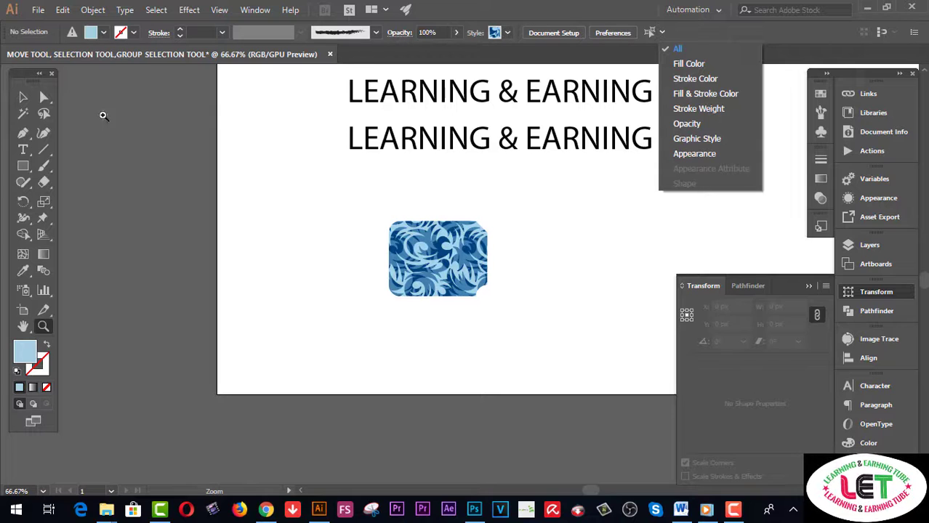
left_click(291, 218)
left_click(411, 254)
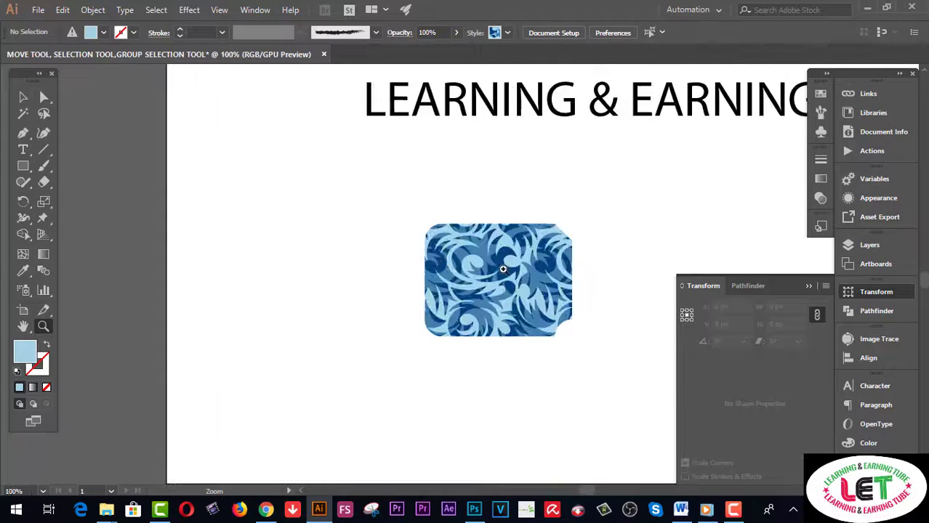
Step: Set the stroke color to dark red AF1212 with no object selected
left_click(23, 326)
left_click_drag(346, 323, 225, 310)
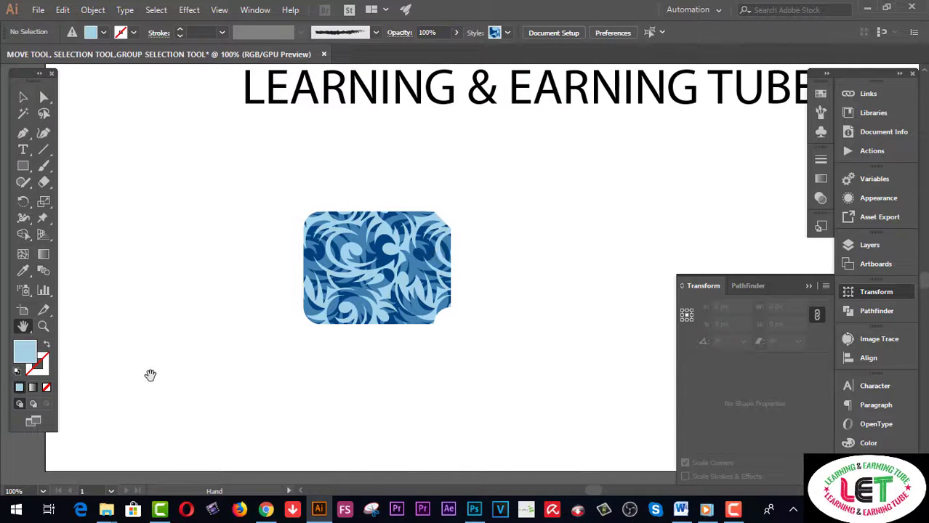
double_click(46, 368)
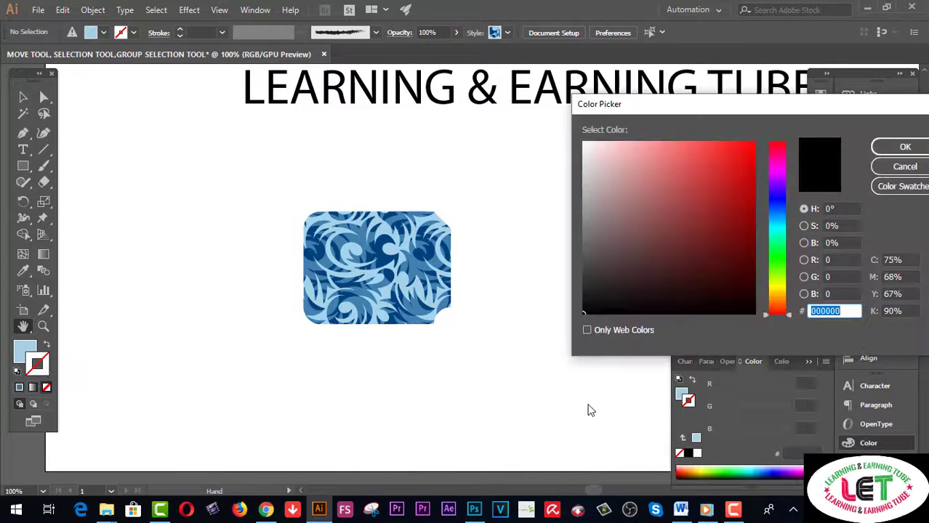
left_click(734, 160)
left_click(737, 195)
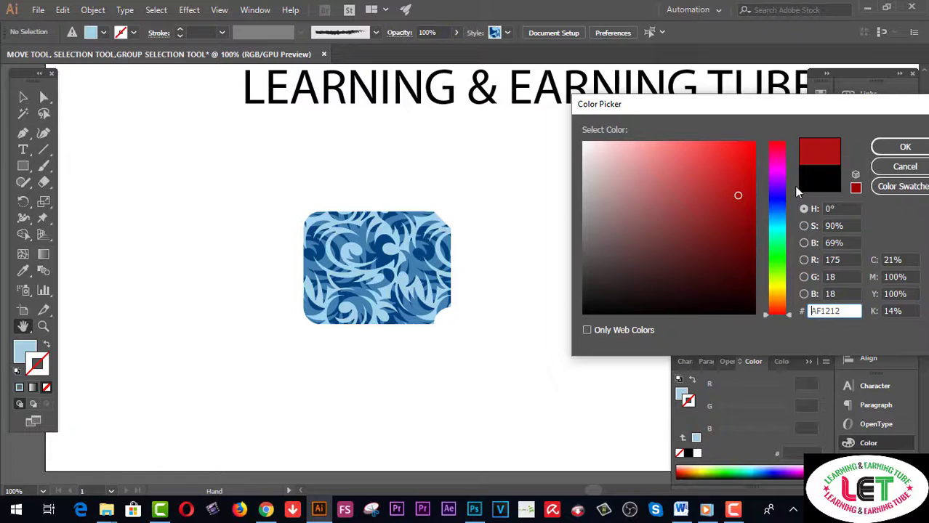
left_click(905, 147)
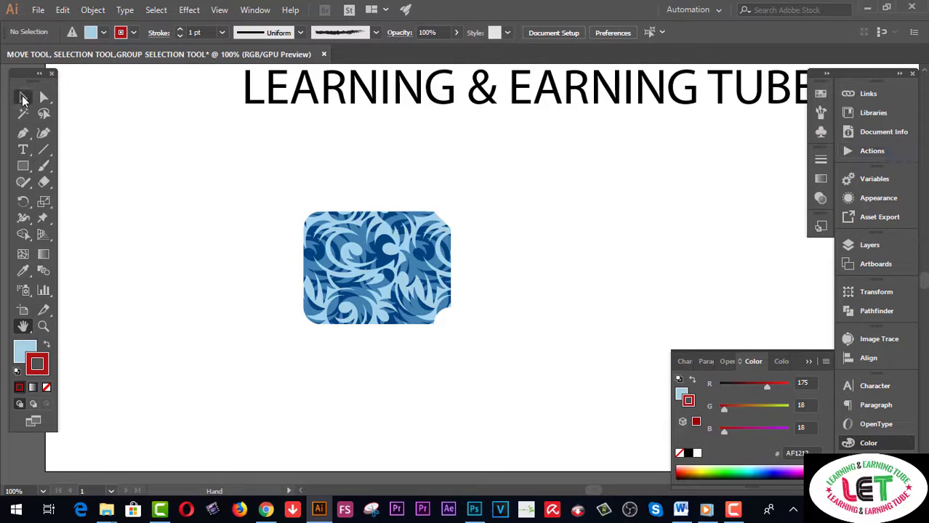
Step: Select the patterned rectangle and, after trying magenta, give it a red C1272D stroke from the swatches
key("v")
left_click_drag(229, 182, 357, 258)
key("slash")
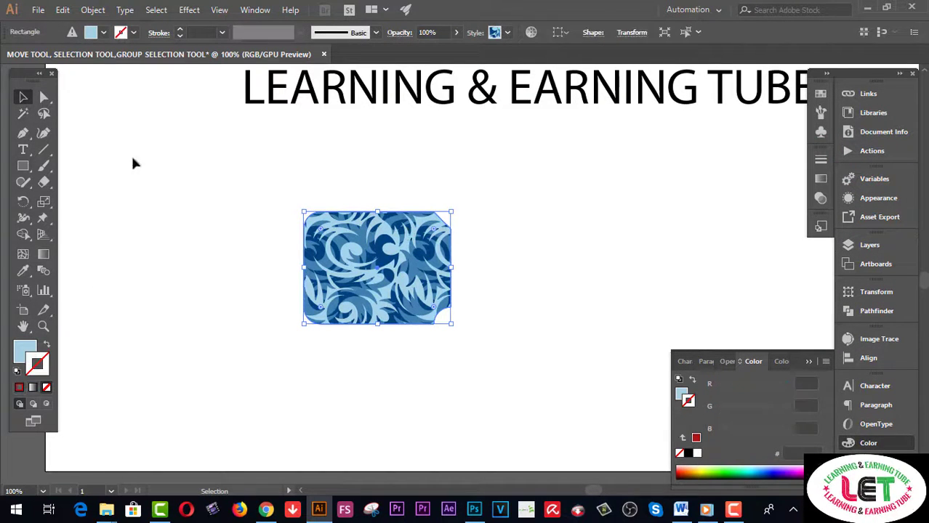
left_click(133, 33)
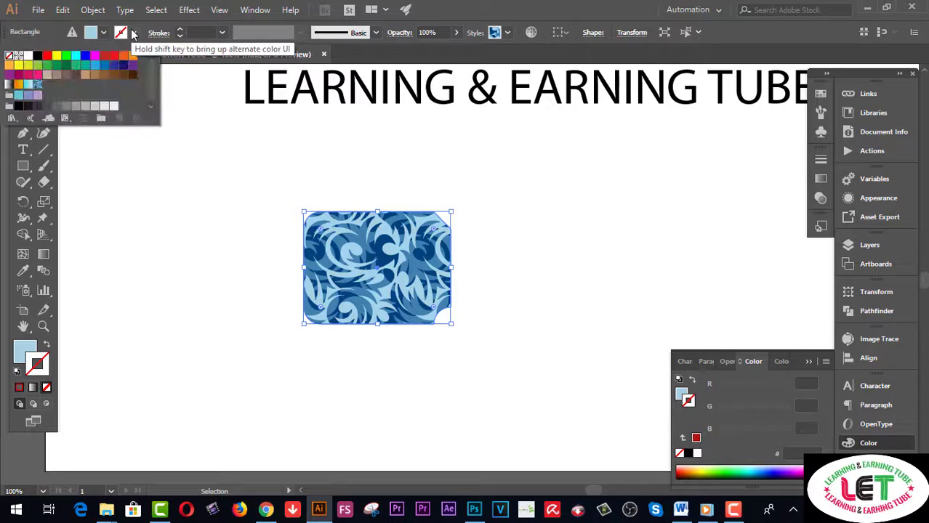
left_click(95, 58)
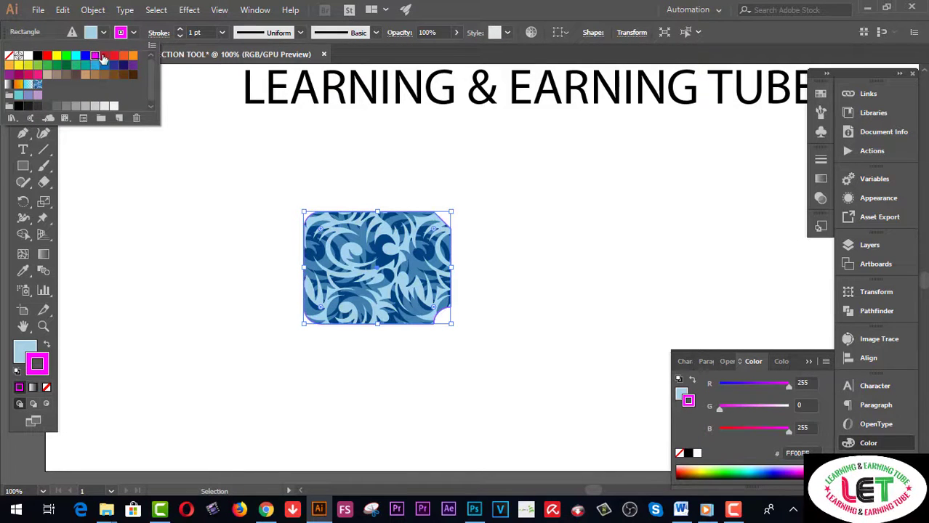
left_click(104, 56)
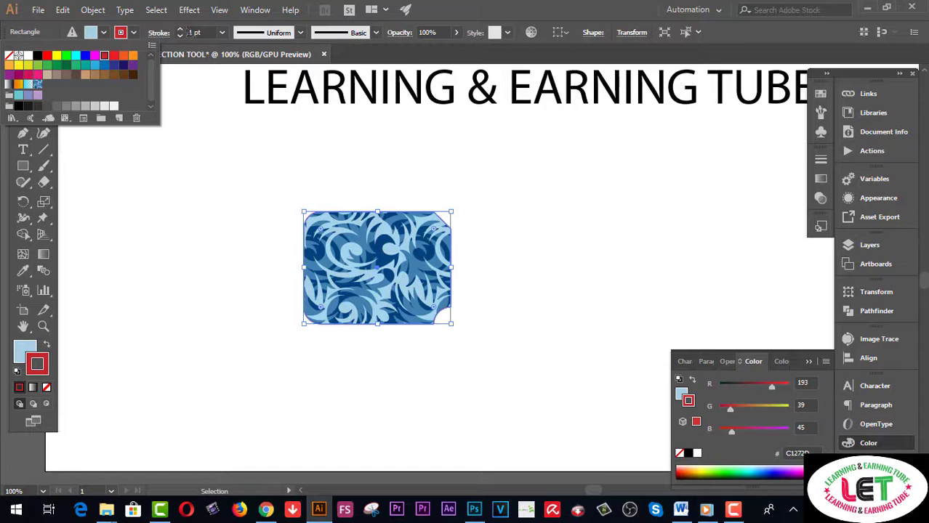
Step: Raise the rectangle's stroke weight to 18 pt
left_click(182, 34)
left_click(182, 32)
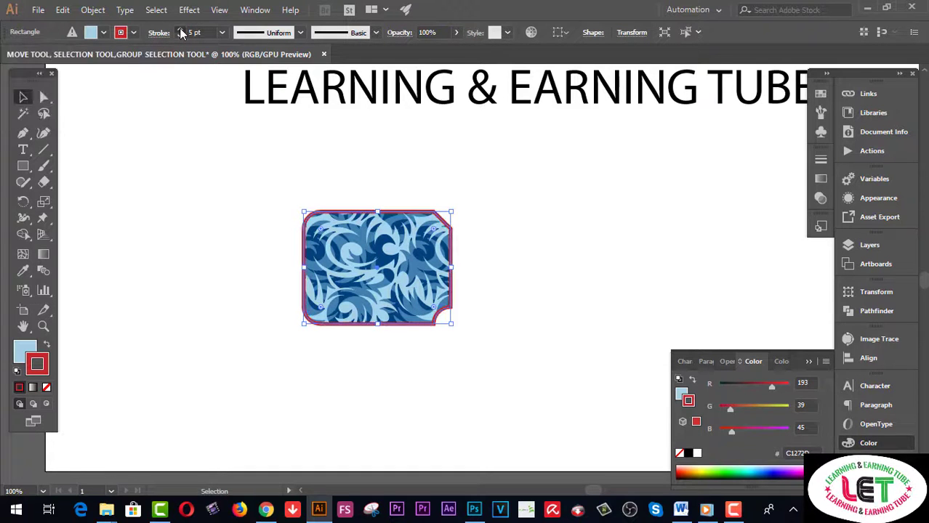
left_click(182, 32)
left_click(182, 32)
left_click(182, 33)
left_click(182, 32)
left_click(182, 32)
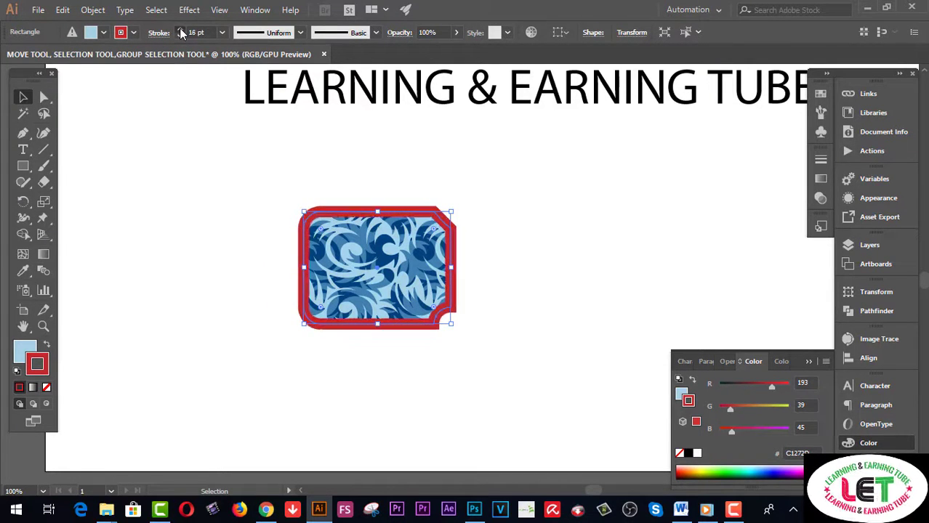
left_click(181, 33)
left_click(182, 33)
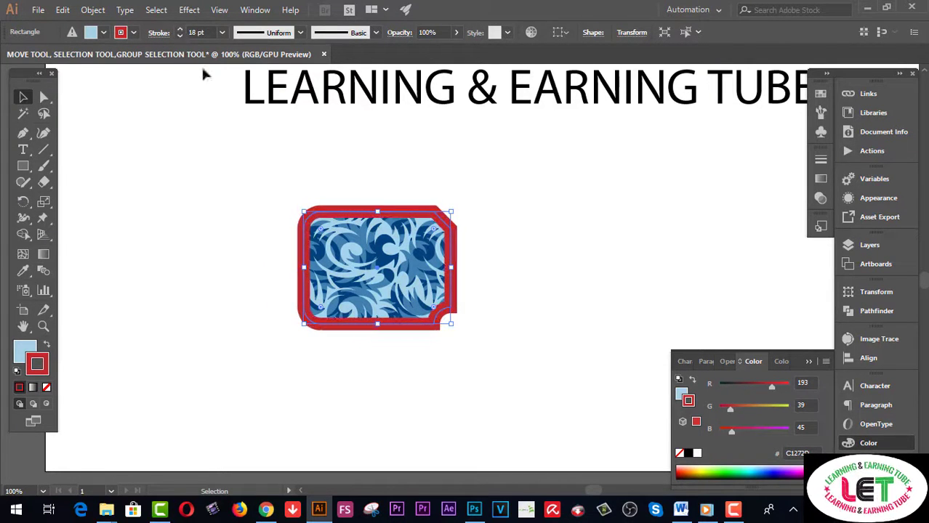
Step: Try the elliptical and tapered width profiles on the rectangle's stroke, apply the dome-shaped profile, and deselect it
left_click(299, 32)
left_click(283, 76)
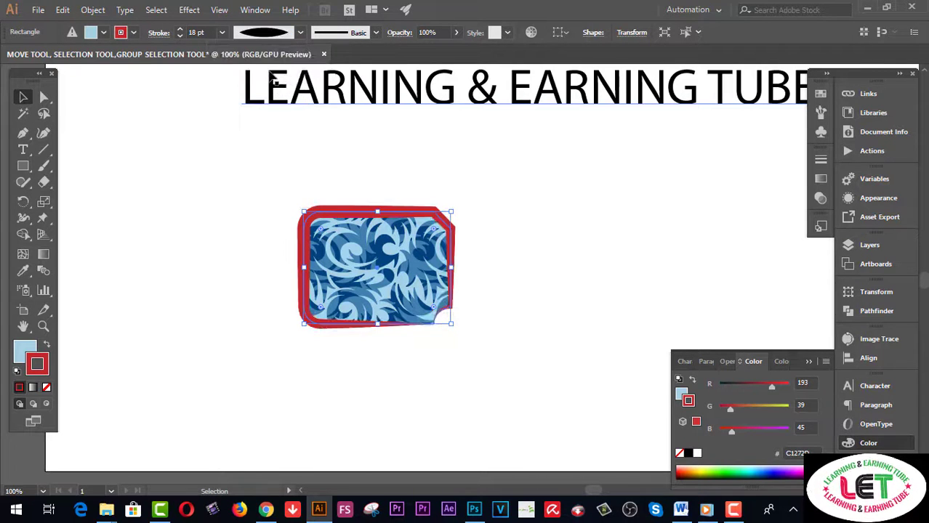
left_click(299, 32)
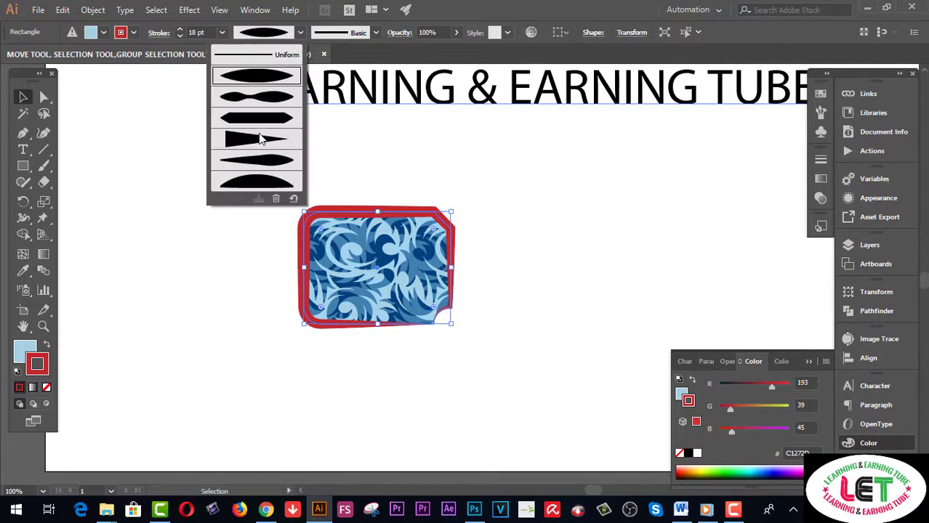
left_click(262, 140)
left_click(300, 33)
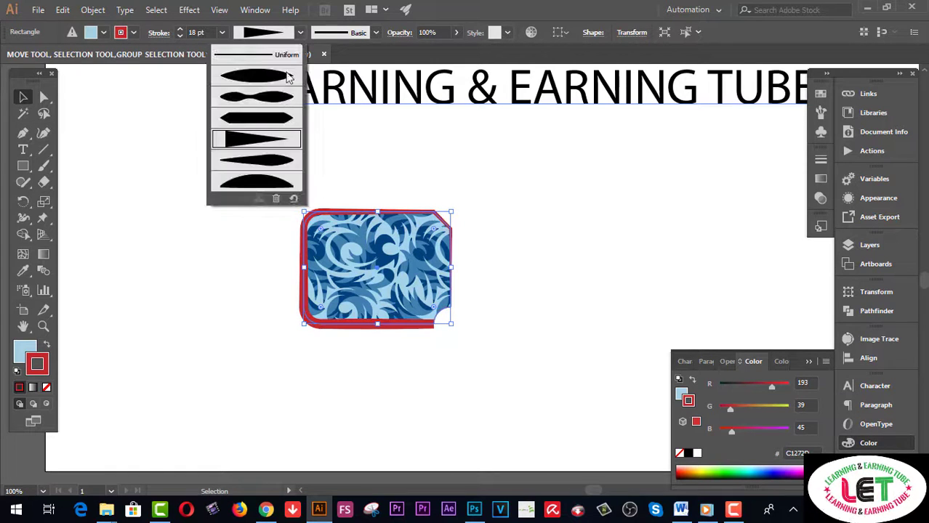
left_click(248, 184)
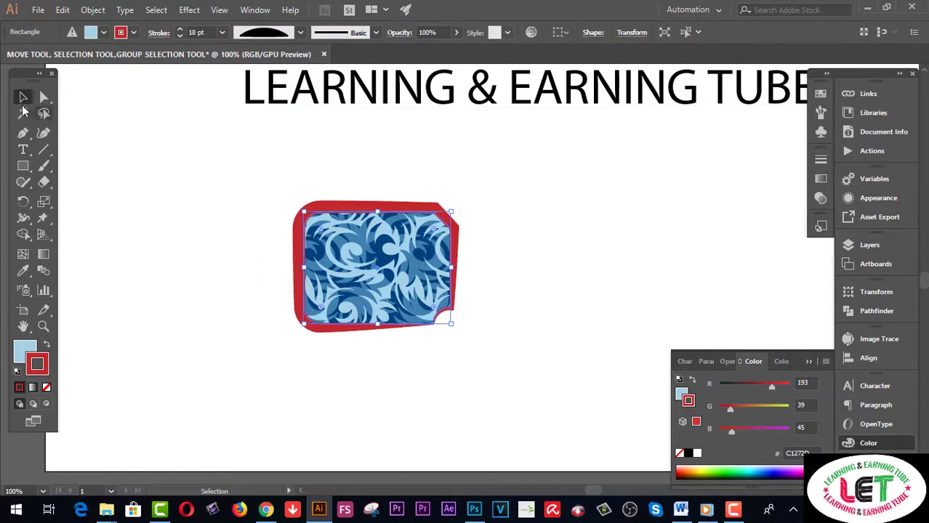
left_click(151, 139)
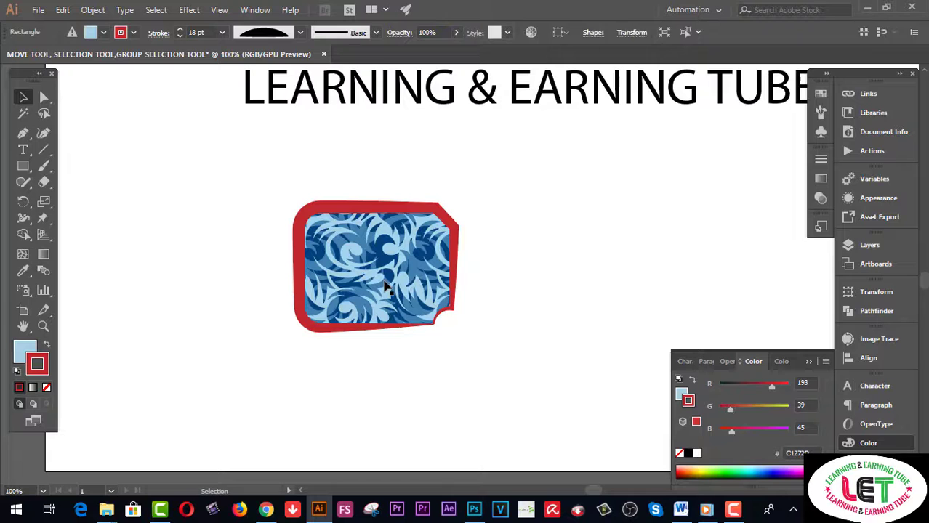
Step: Enlarge the patterned rectangle from its lower-right corner, move it up and to the left, and deselect it
left_click(445, 315)
left_click_drag(451, 324, 545, 379)
left_click_drag(525, 339, 435, 290)
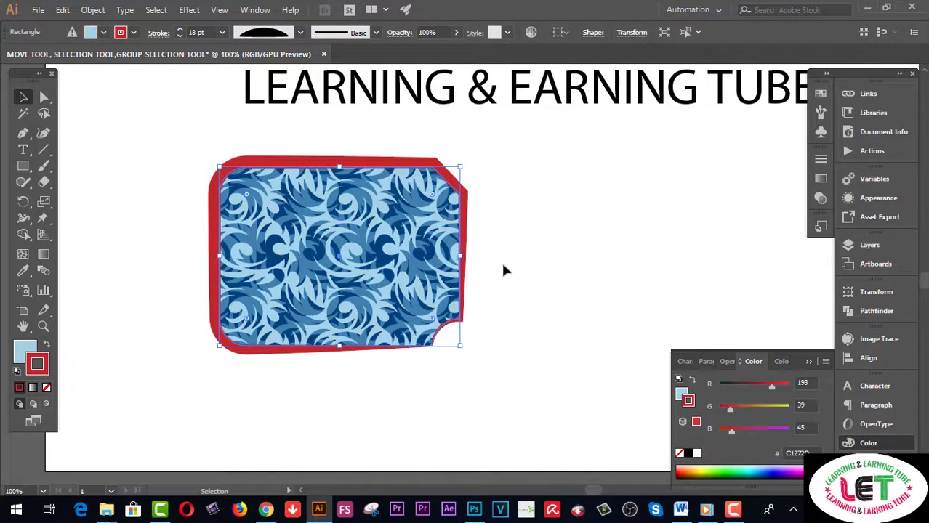
left_click(504, 270)
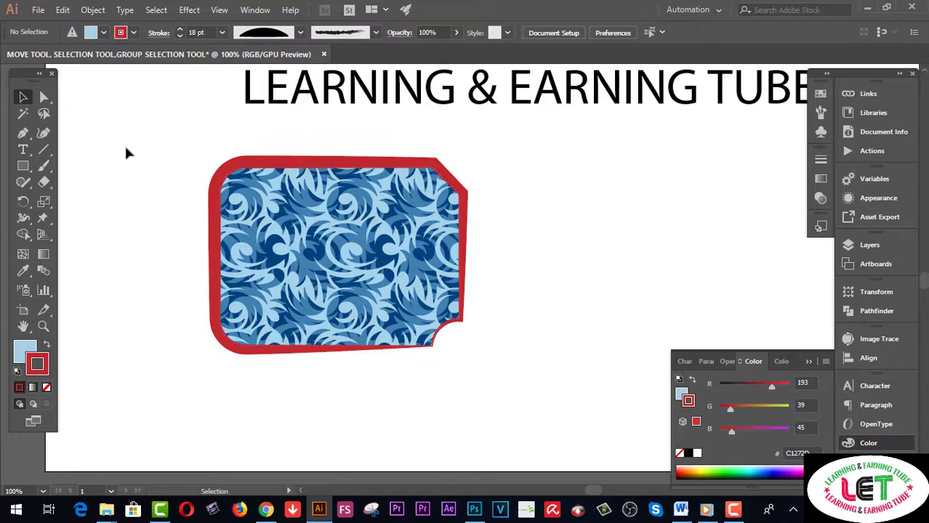
Step: Activate the Group Selection Tool
left_click(48, 98)
left_click(50, 99)
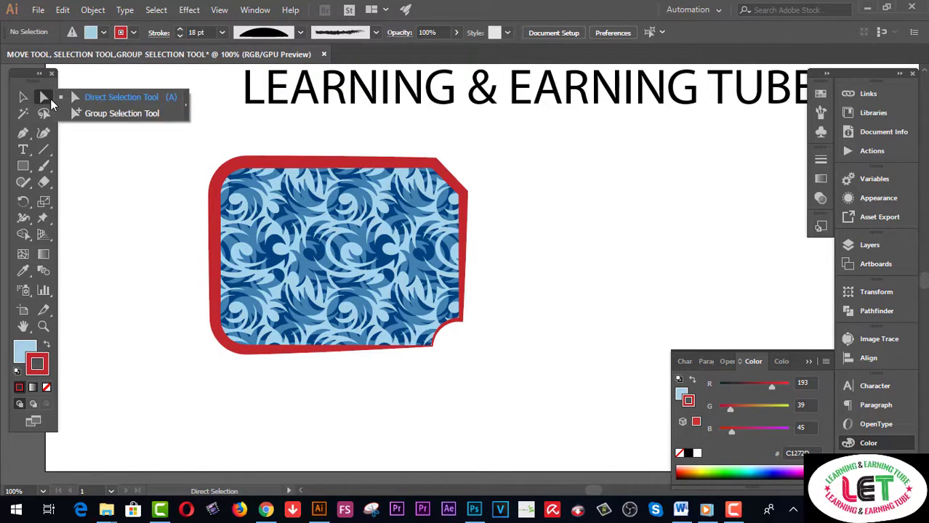
left_click(119, 115)
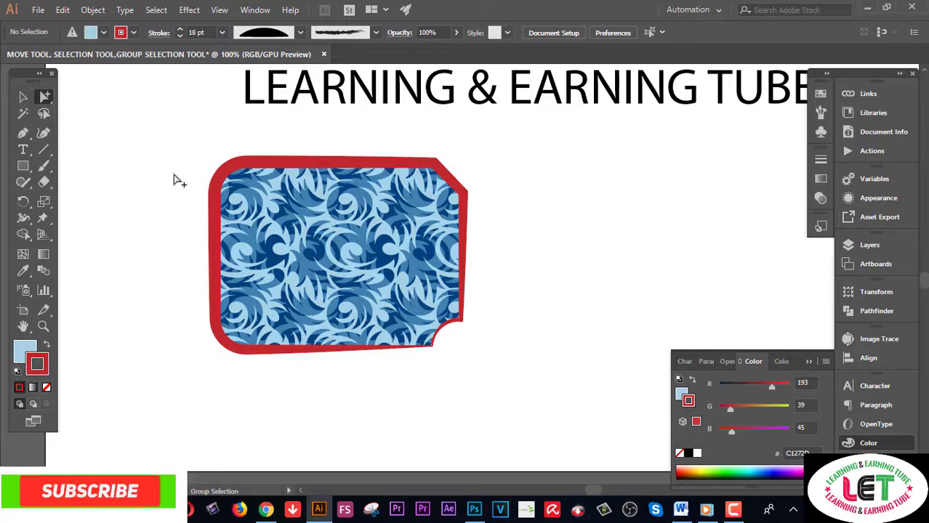
Step: Select the four LEARNING & EARNING TUBE text lines together with the Selection Tool and switch to the Group Selection Tool
key("ctrl+minus")
key("ctrl+minus")
key("ctrl+minus")
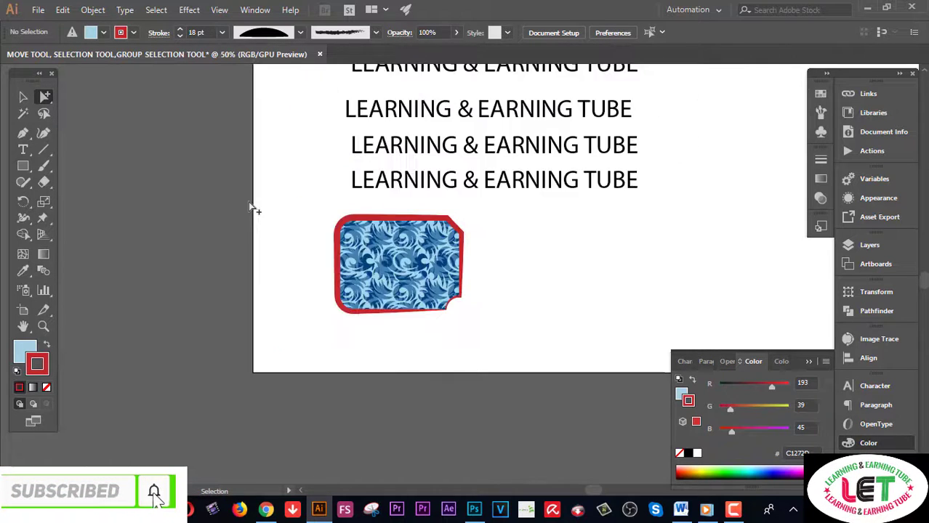
left_click(24, 327)
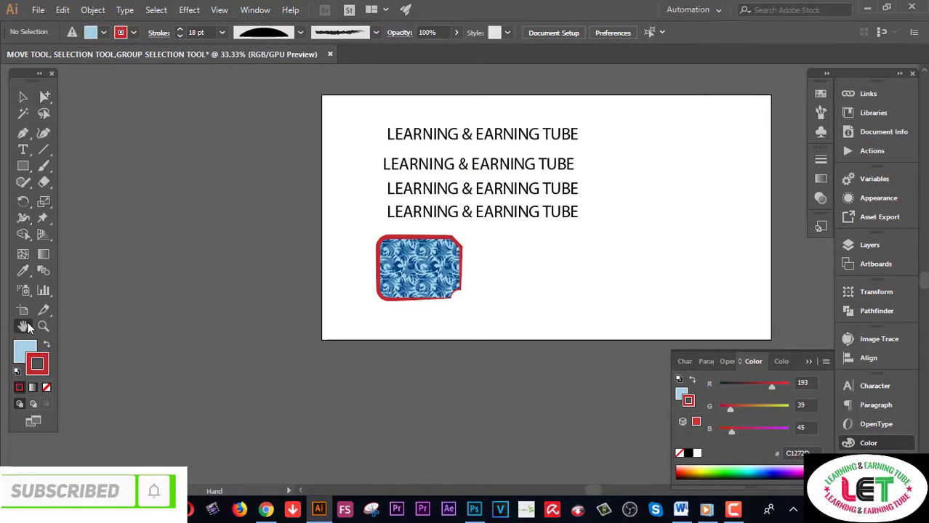
left_click_drag(526, 258, 412, 271)
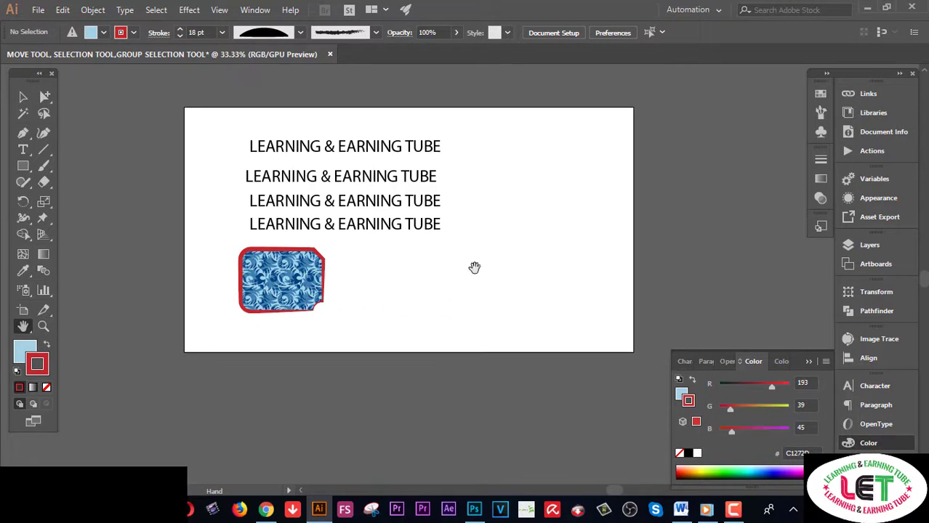
left_click(22, 97)
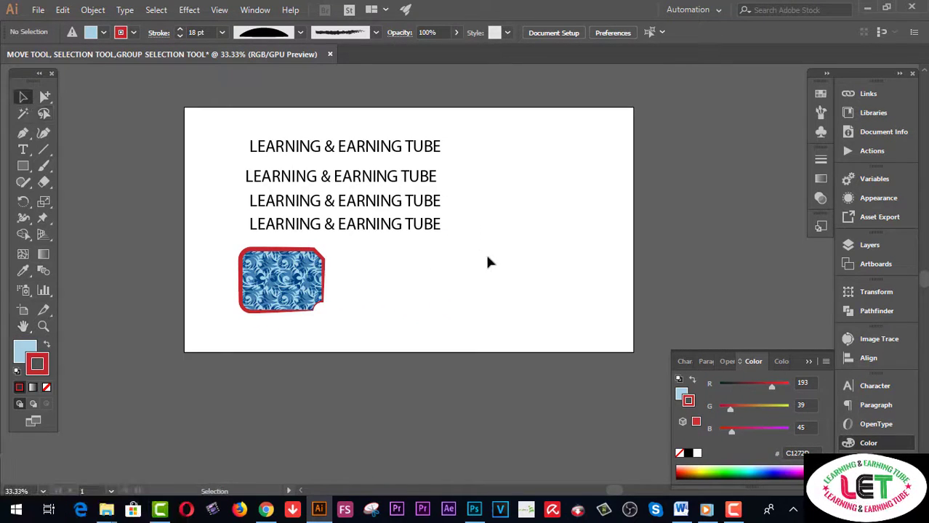
left_click_drag(486, 255, 394, 141)
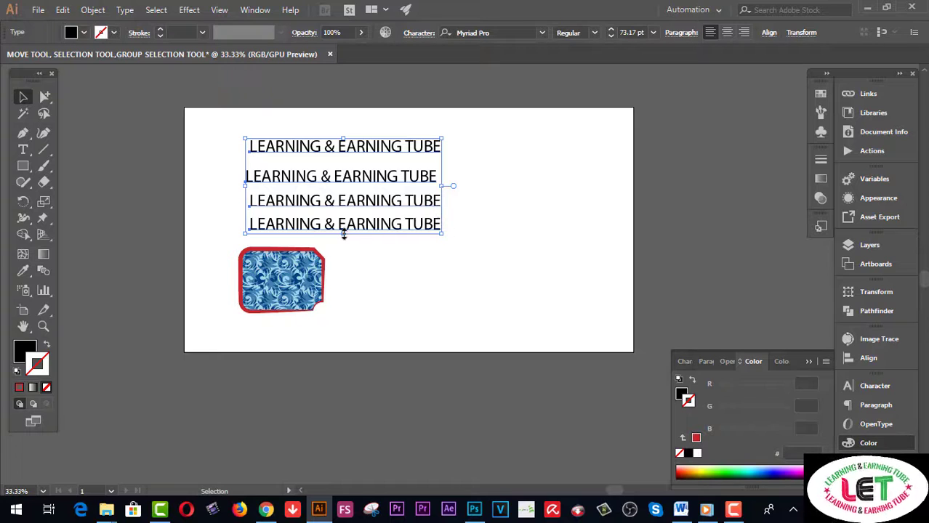
left_click(50, 104)
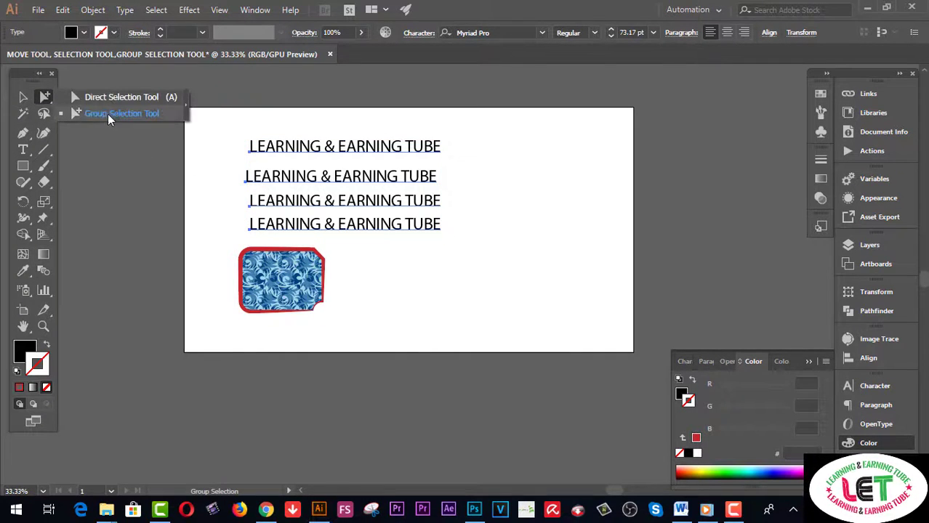
left_click(114, 115)
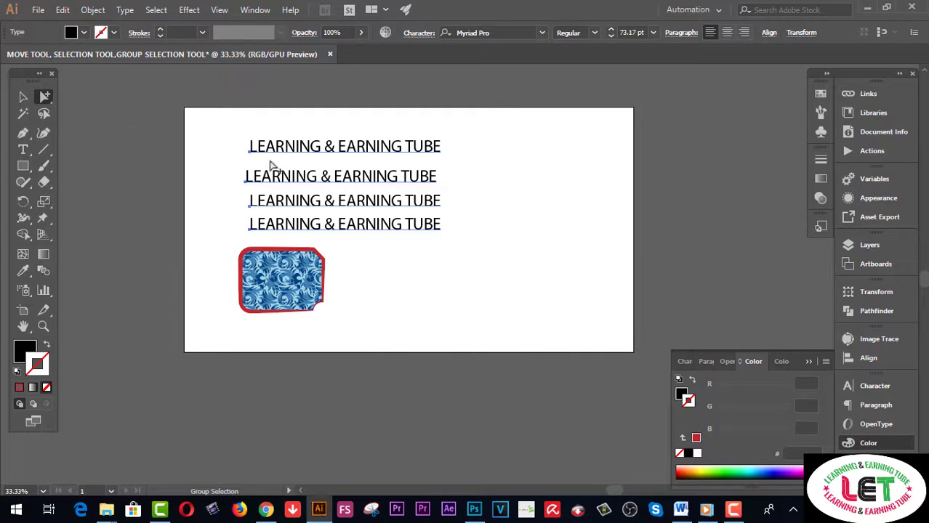
Step: Move the four selected text lines together up and to the left, switch to the Selection Tool, and deselect them
left_click_drag(338, 180, 272, 171)
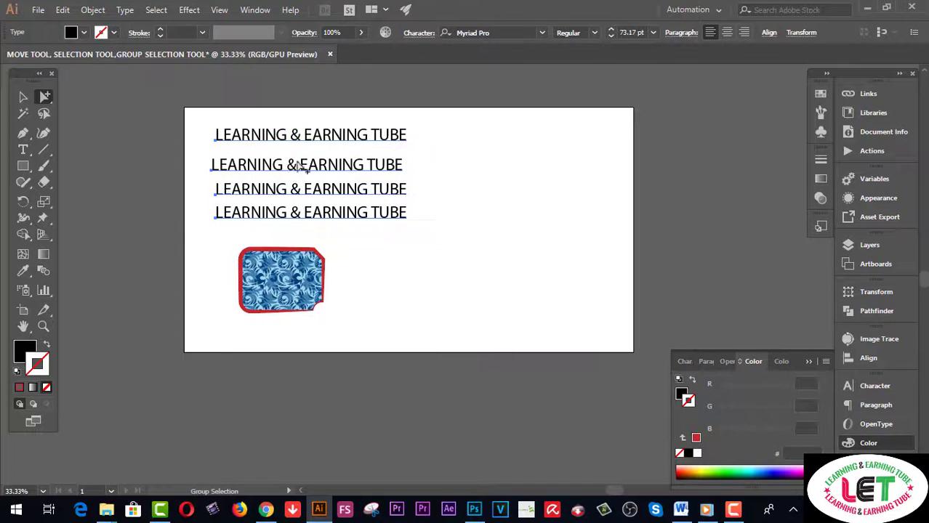
left_click(24, 96)
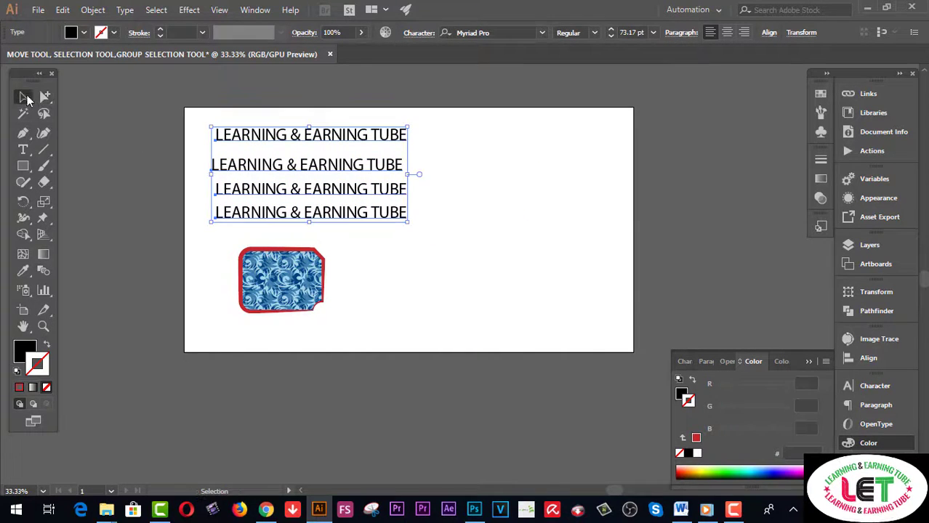
left_click(427, 140)
Step: Scatter the four text lines individually across the artboard and move the patterned rectangle over the artboard's lower-left corner, leaving nothing selected
left_click(404, 136)
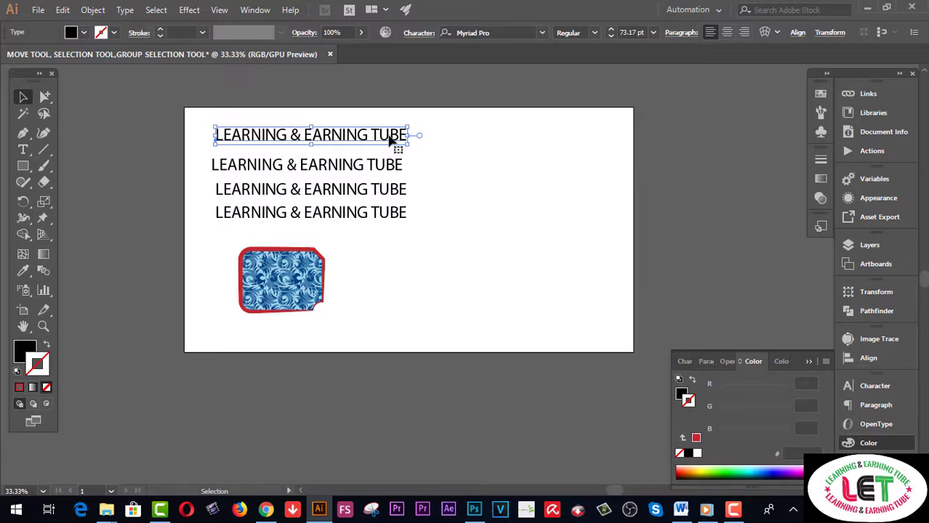
left_click_drag(391, 141, 526, 310)
left_click(403, 218)
left_click_drag(404, 216, 579, 139)
left_click_drag(378, 191, 545, 231)
left_click_drag(367, 174, 339, 226)
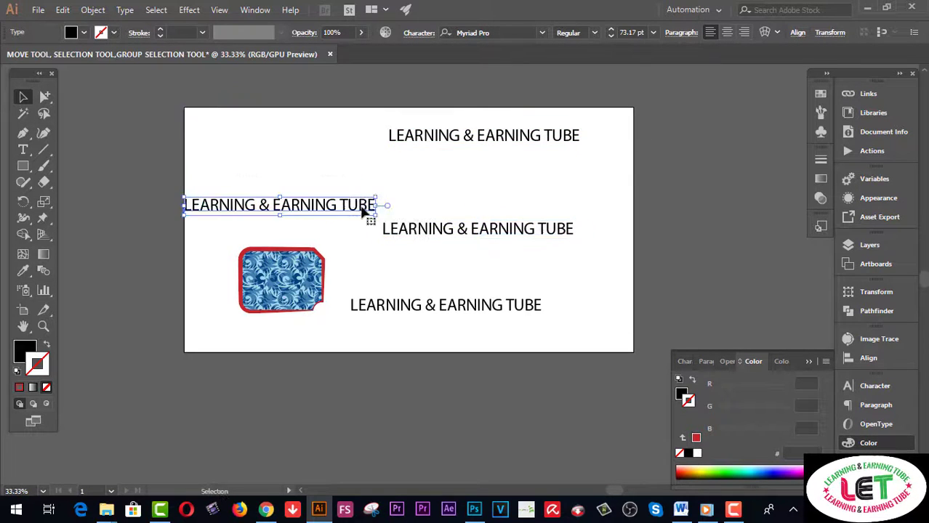
left_click_drag(318, 269, 234, 311)
left_click(465, 351)
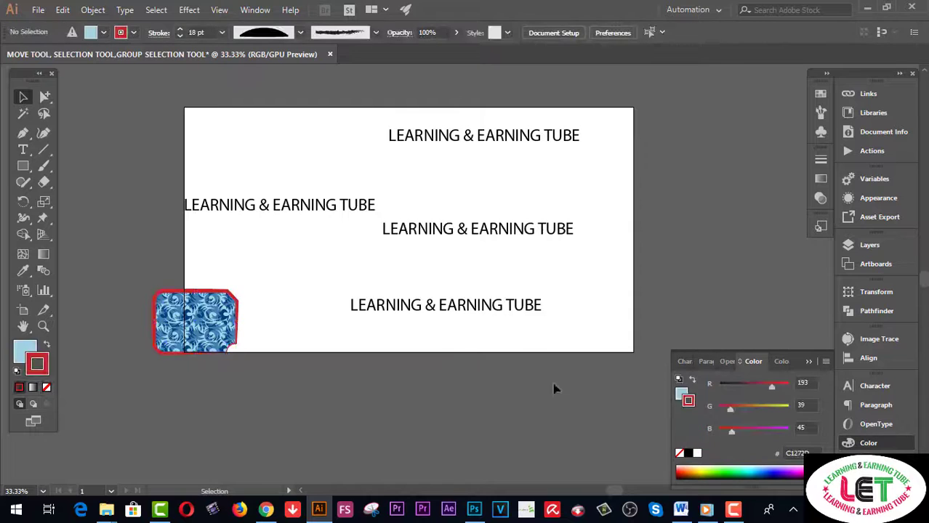
Step: Select the four scattered text lines together and align them horizontally left, vertically top, and vertically centered
left_click_drag(554, 385, 333, 128)
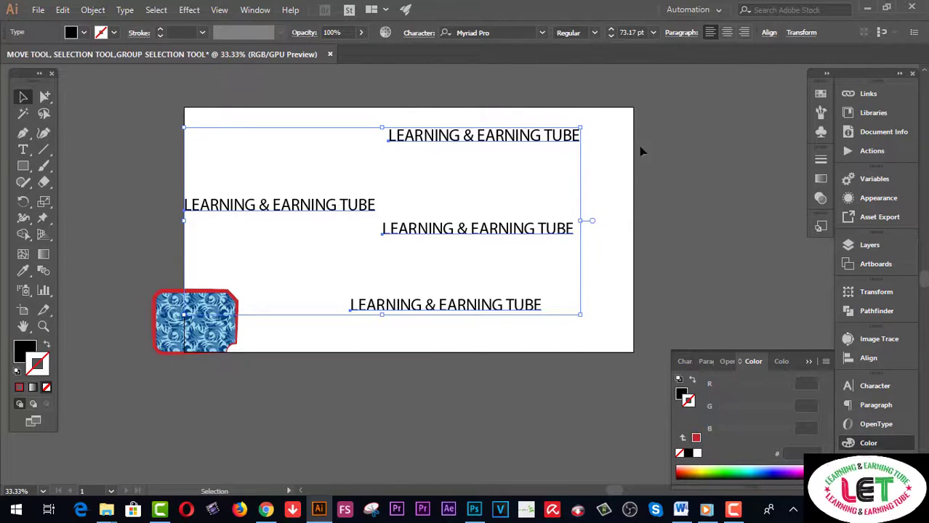
left_click(769, 32)
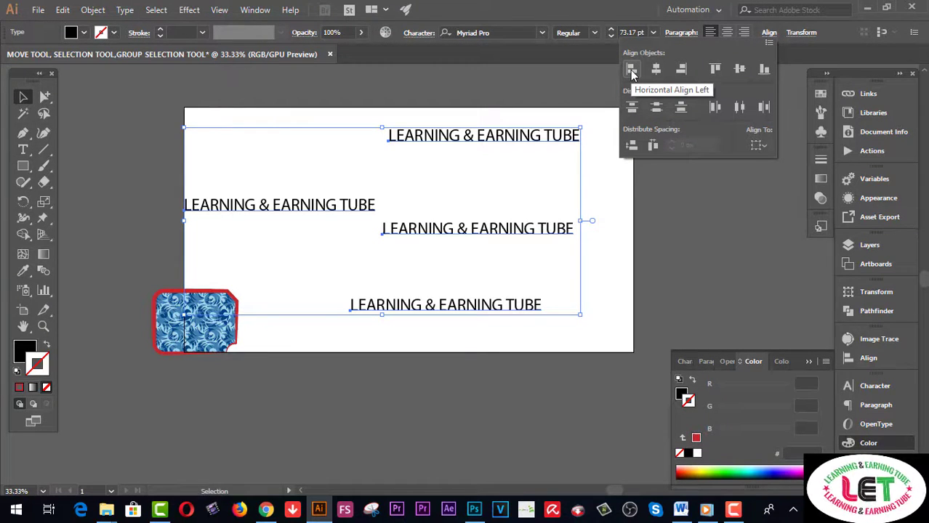
left_click(631, 71)
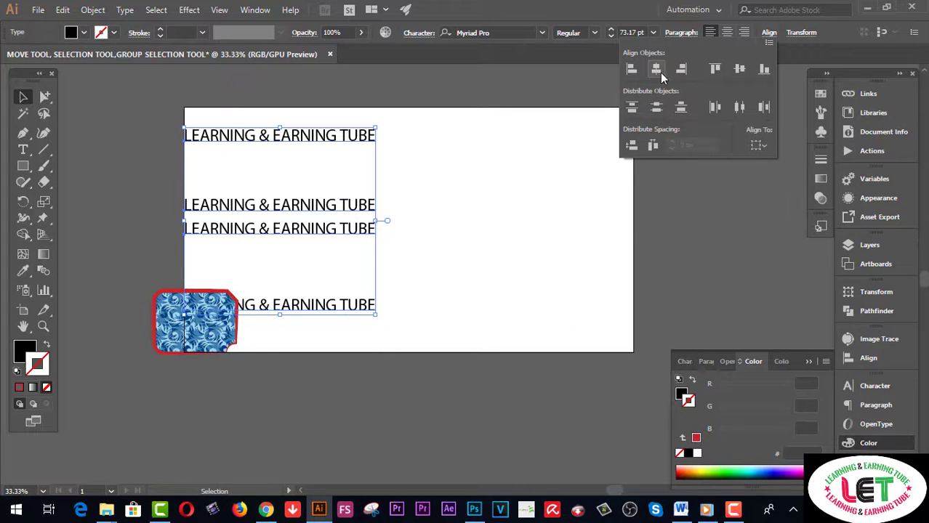
left_click(716, 70)
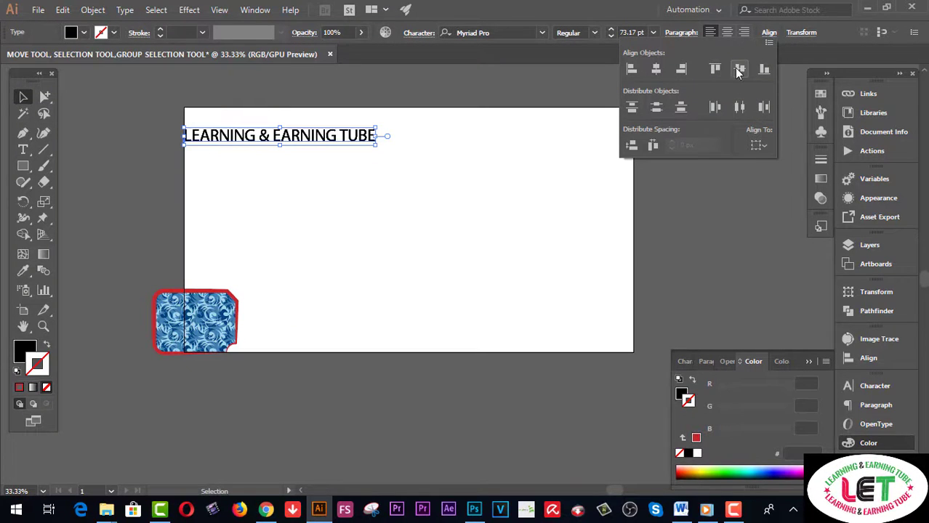
left_click(739, 70)
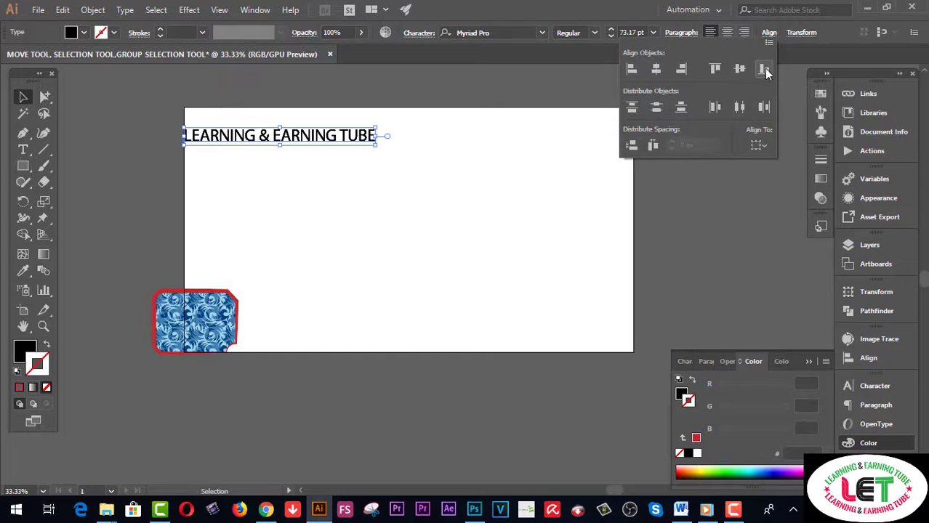